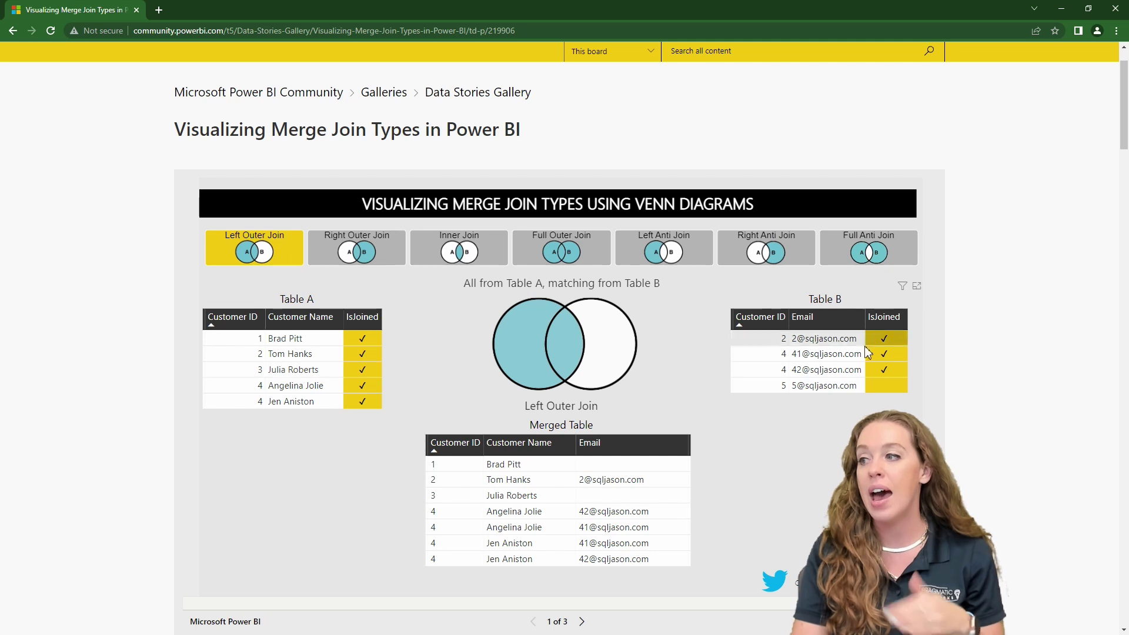
Display the Right Outer Join and Inner Join examples in the Venn diagram report to compare their merged tables.
left_click(374, 257)
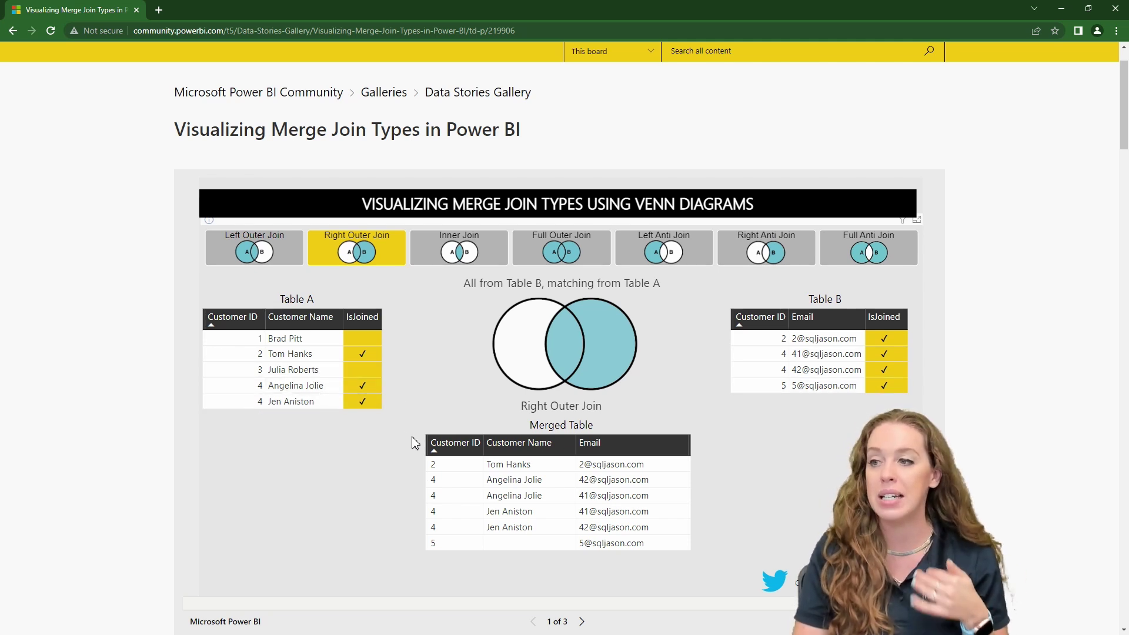
left_click(472, 253)
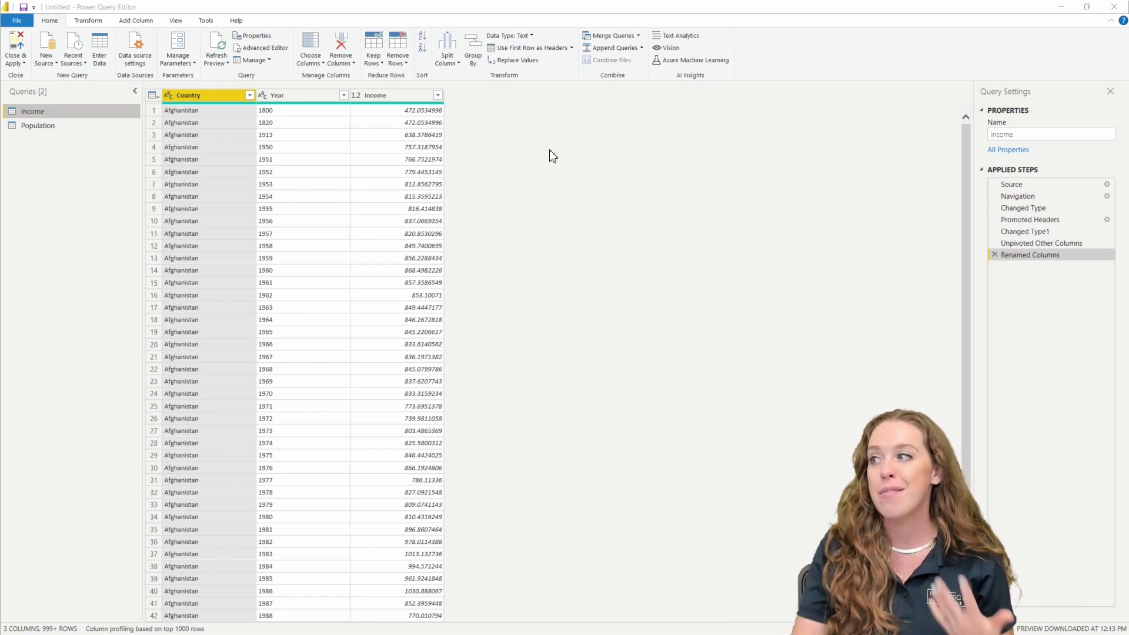
Review the Income query's applied steps from Navigation through Promoted Headers and Unpivoted Other Columns to Renamed Columns.
left_click(1040, 200)
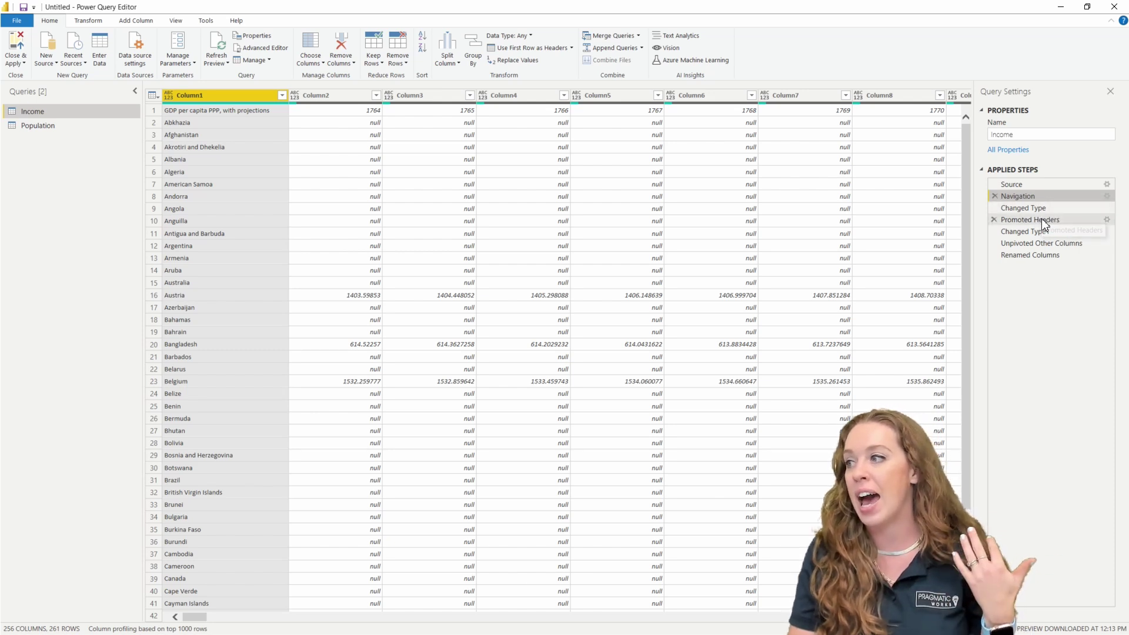
left_click(1043, 220)
left_click(1049, 244)
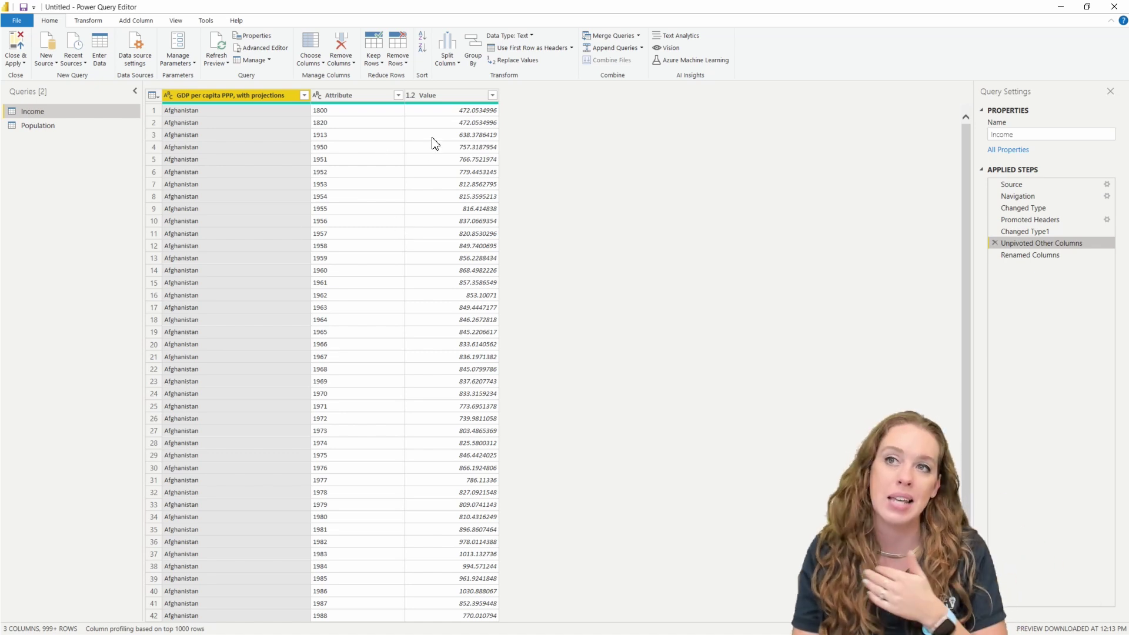
left_click(1060, 257)
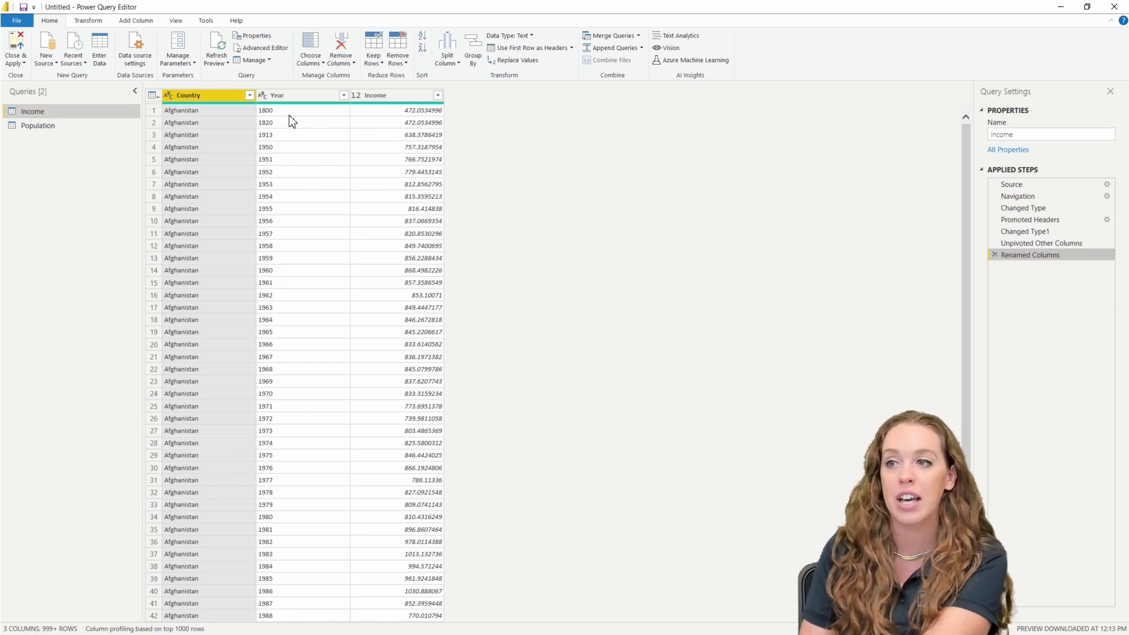
Review the Population query's applied steps from Navigation through Promoted Headers and Unpivoted Other Columns to Renamed Columns.
left_click(51, 130)
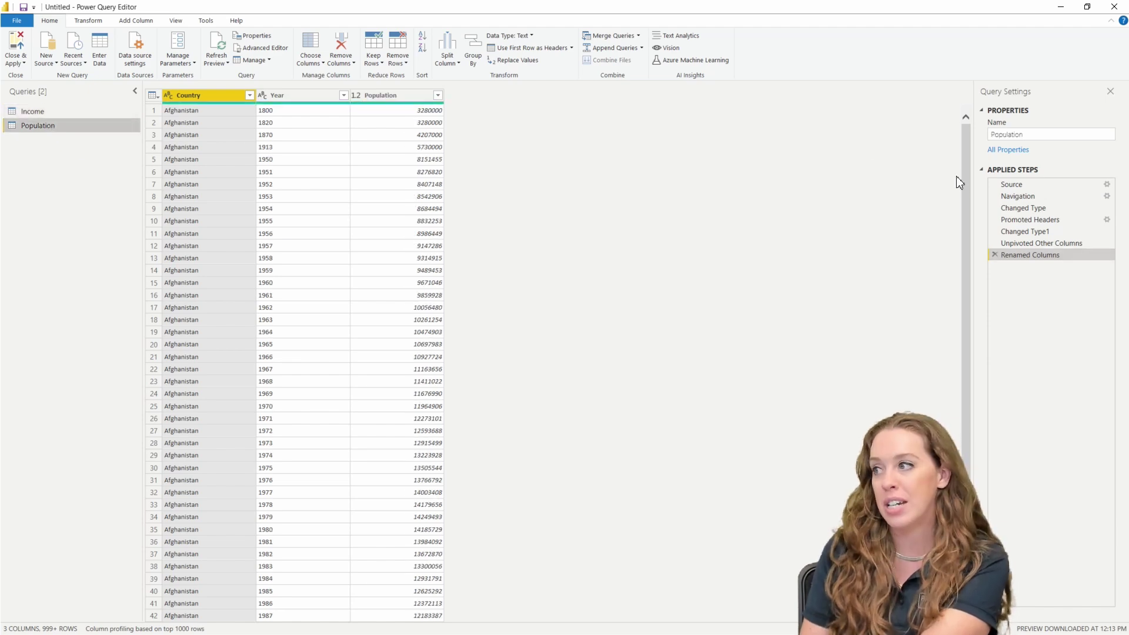
left_click(1035, 197)
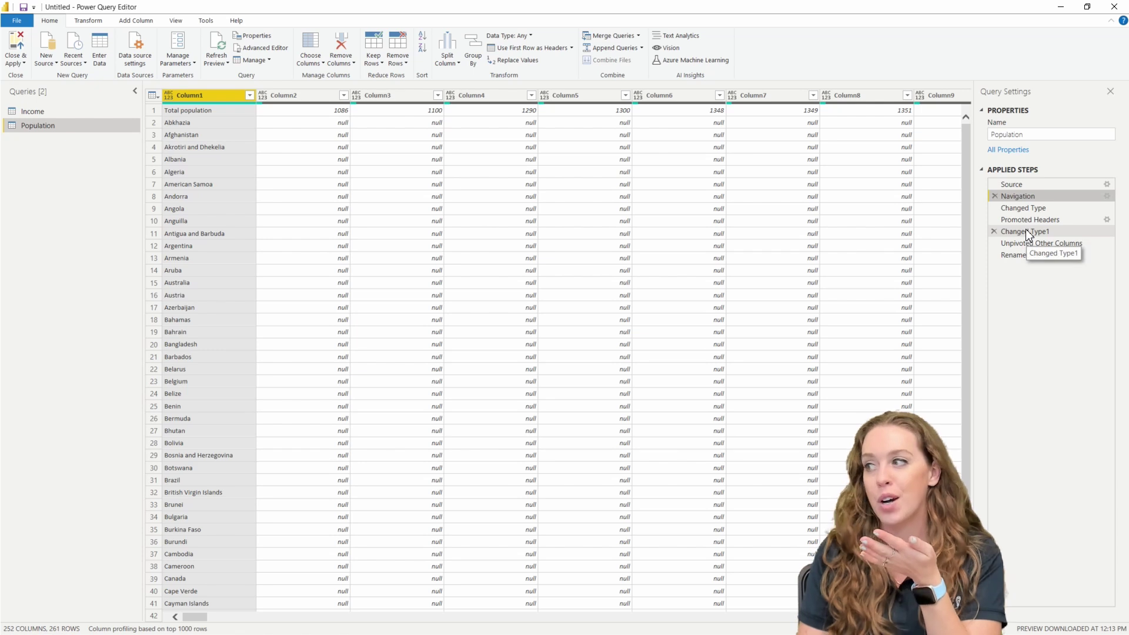
left_click(1029, 220)
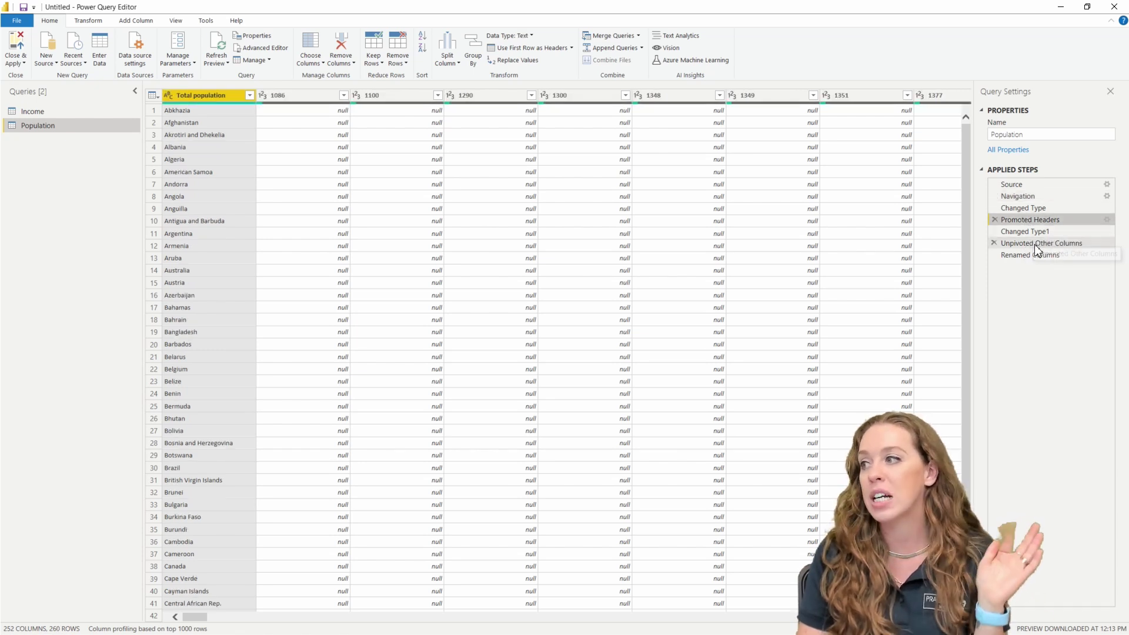
left_click(1036, 244)
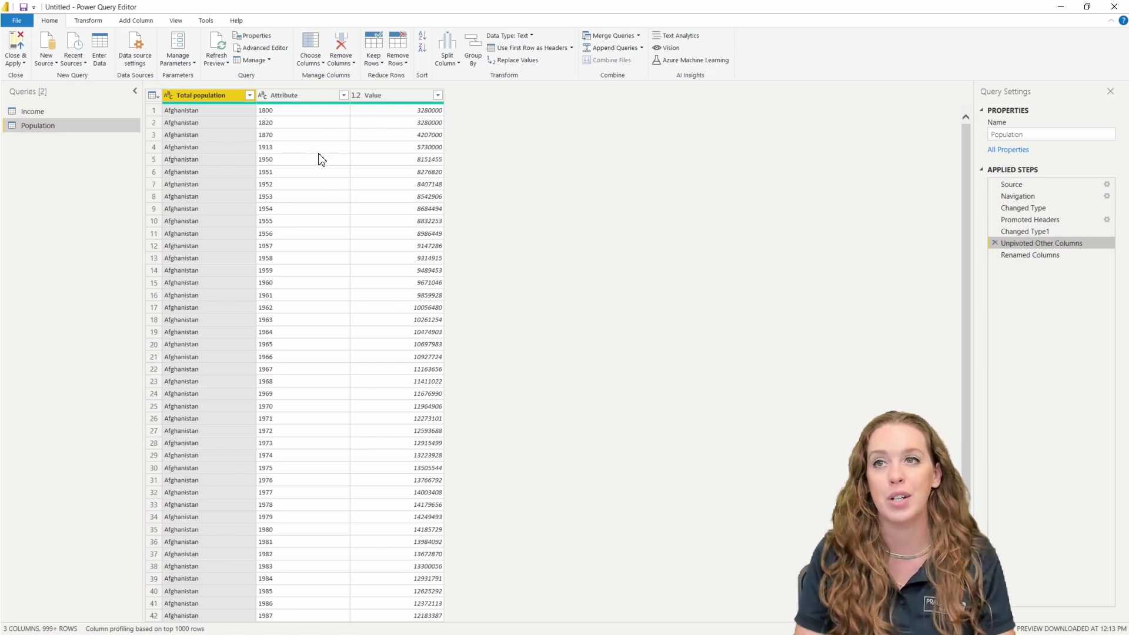
left_click(1049, 256)
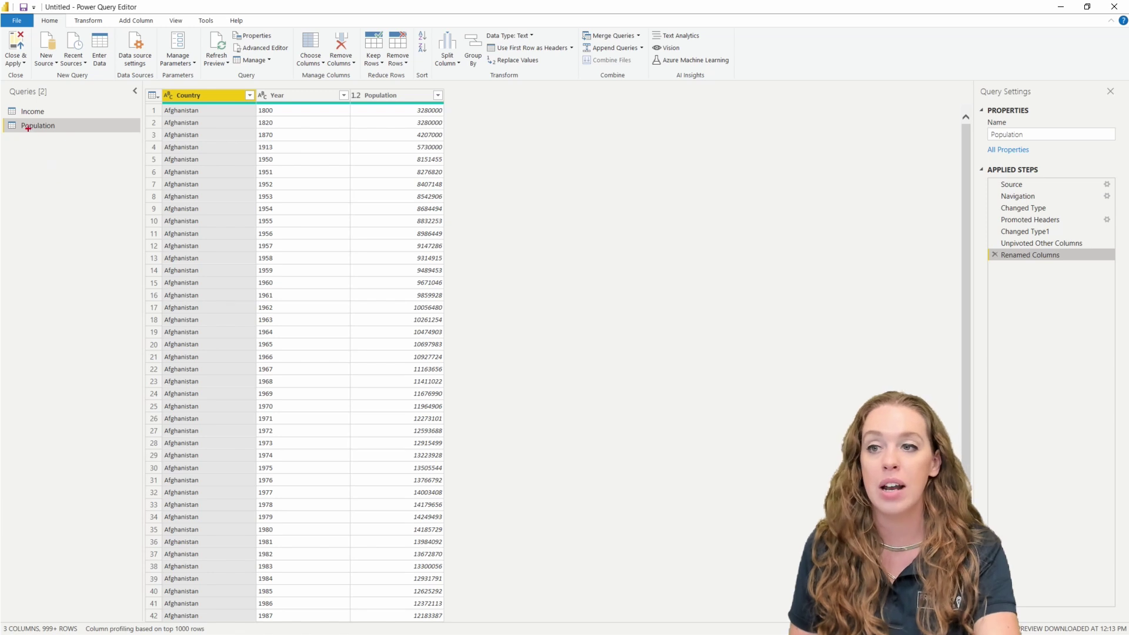
left_click_drag(17, 119, 68, 133)
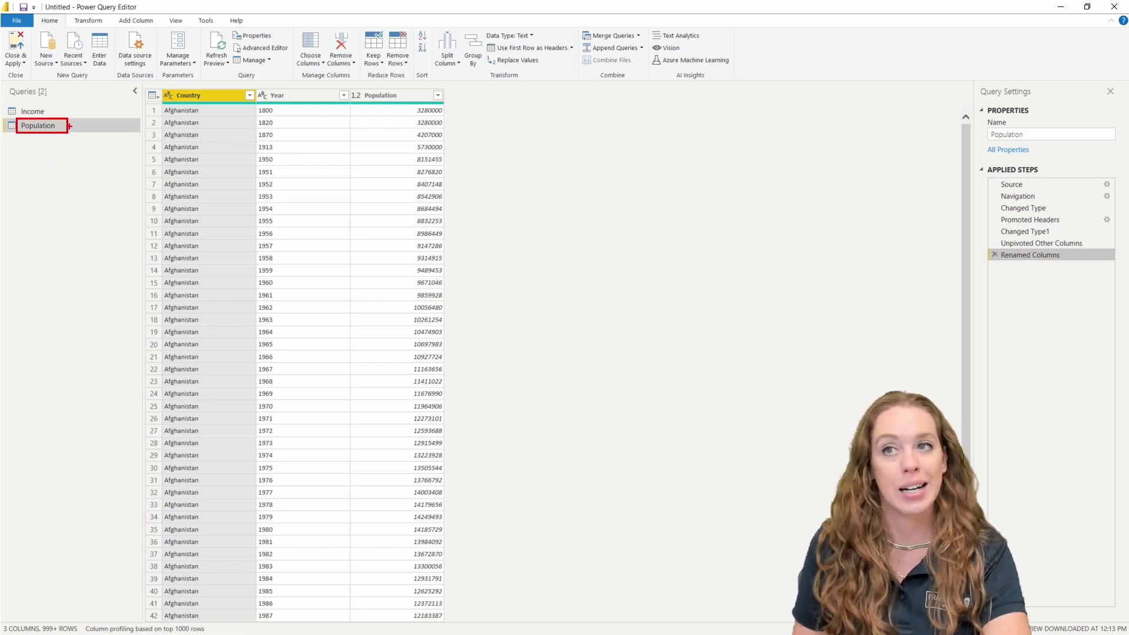
mouse_move(69, 129)
left_mouse_down()
mouse_move(78, 121)
mouse_move(63, 115)
left_mouse_up()
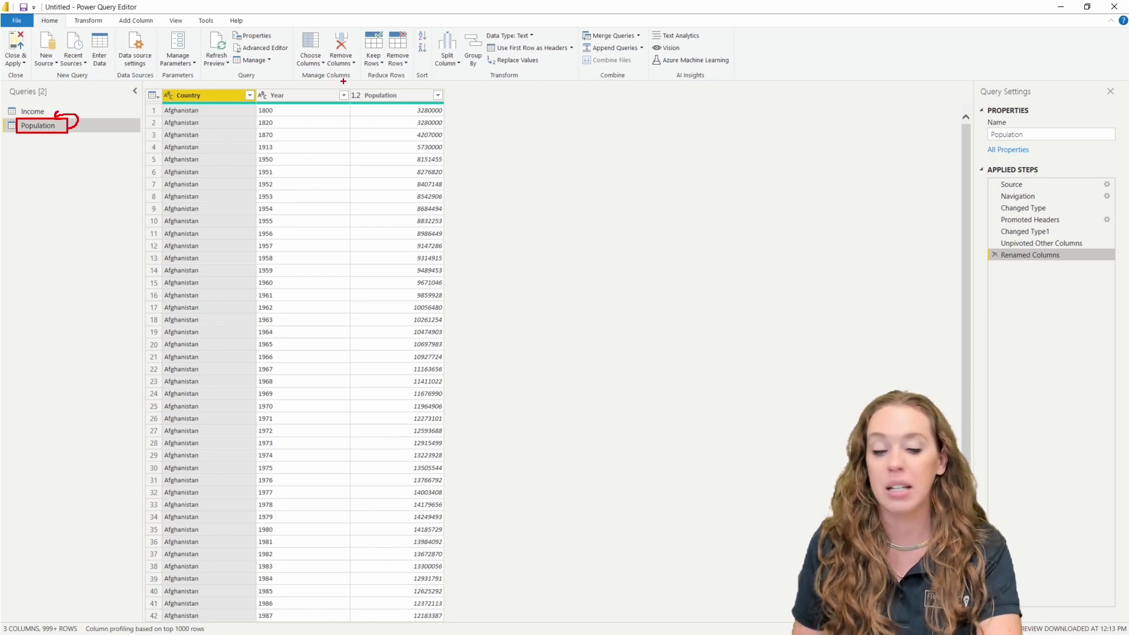
mouse_move(346, 81)
left_mouse_down()
mouse_move(472, 203)
mouse_move(441, 486)
mouse_move(469, 615)
left_mouse_up()
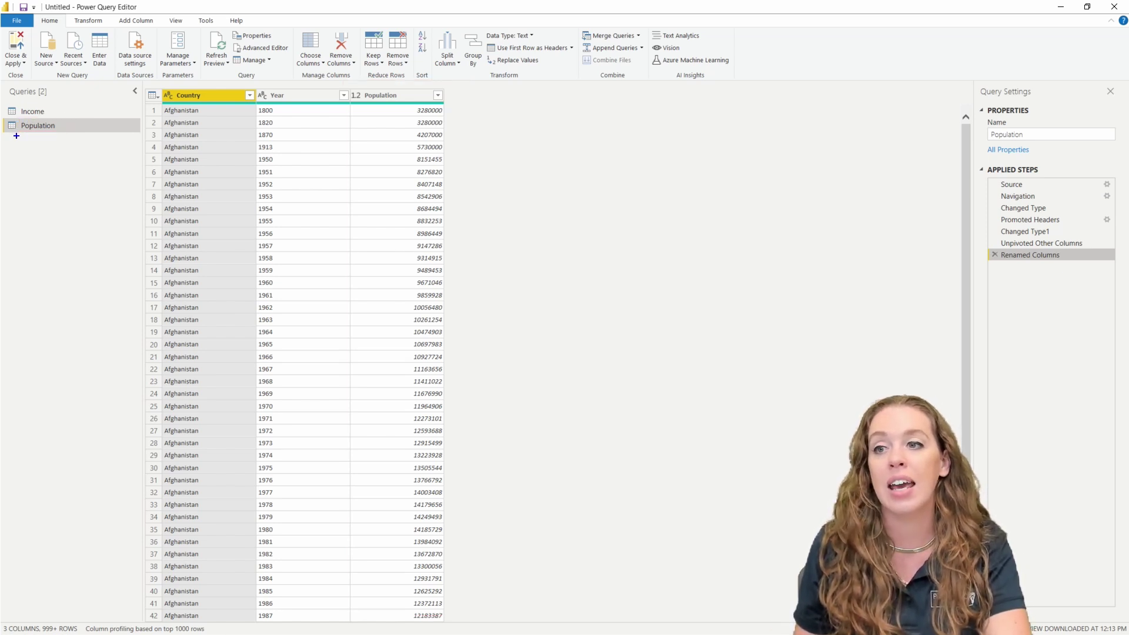
mouse_move(16, 137)
left_mouse_down()
mouse_move(30, 151)
mouse_move(103, 149)
mouse_move(70, 132)
mouse_move(90, 132)
left_mouse_up()
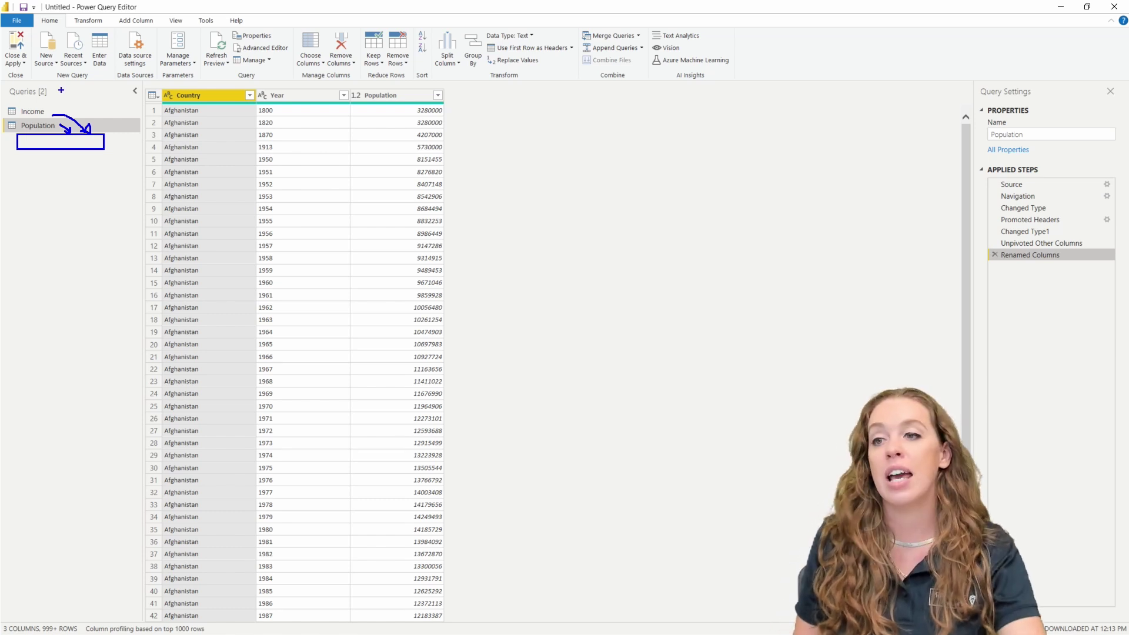
key("Escape")
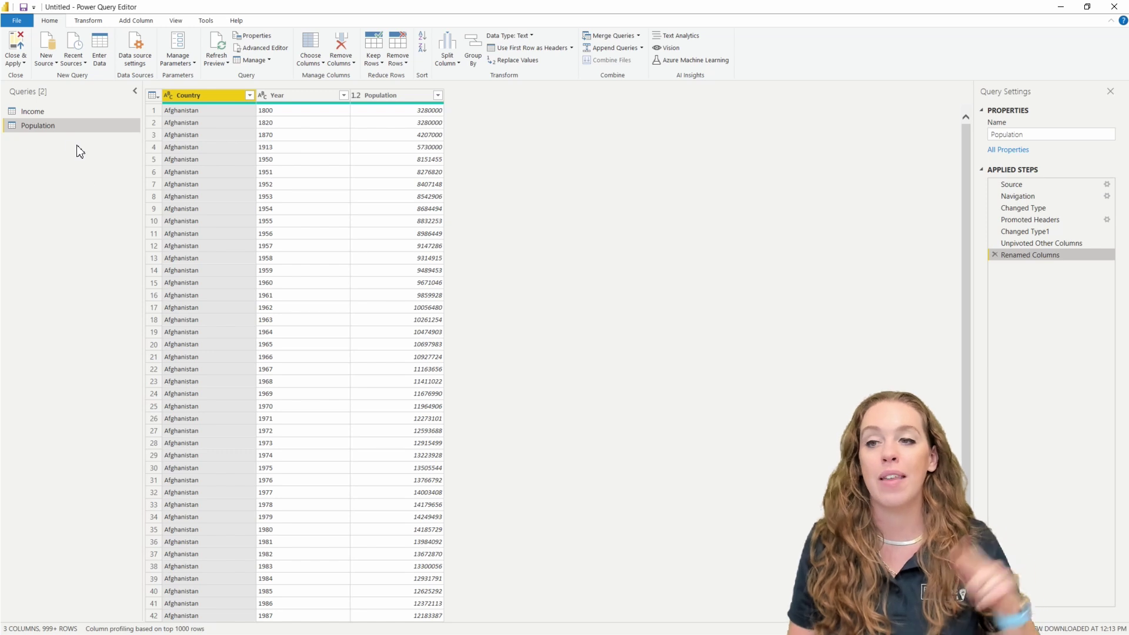
Start a Merge Queries as New operation with Income as the first table and Population as the second.
left_click(43, 113)
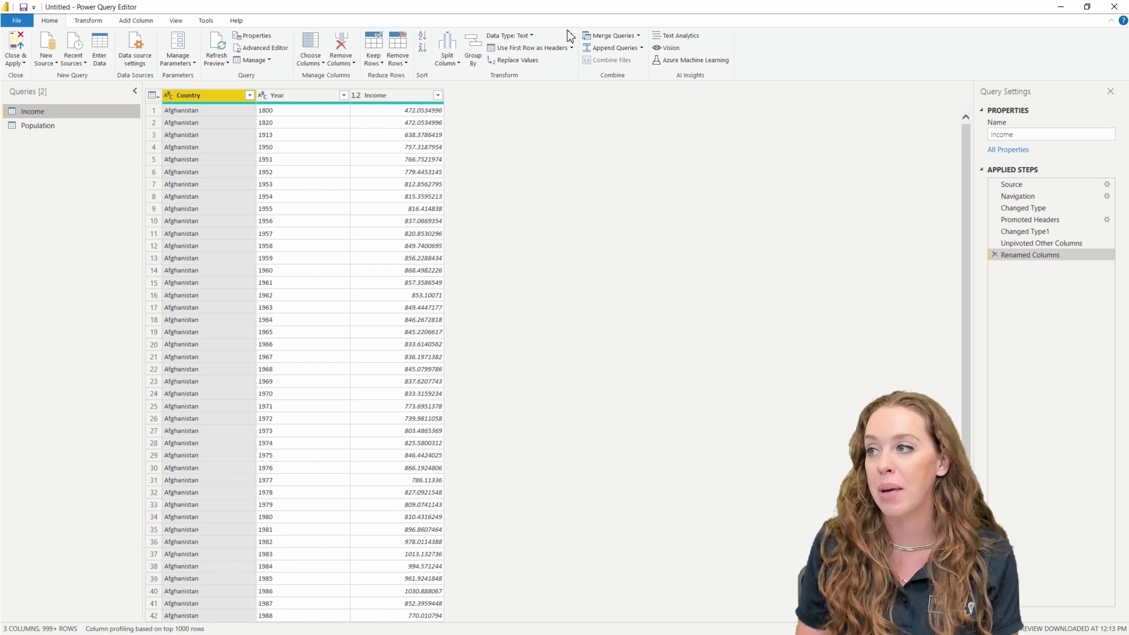
left_click(639, 36)
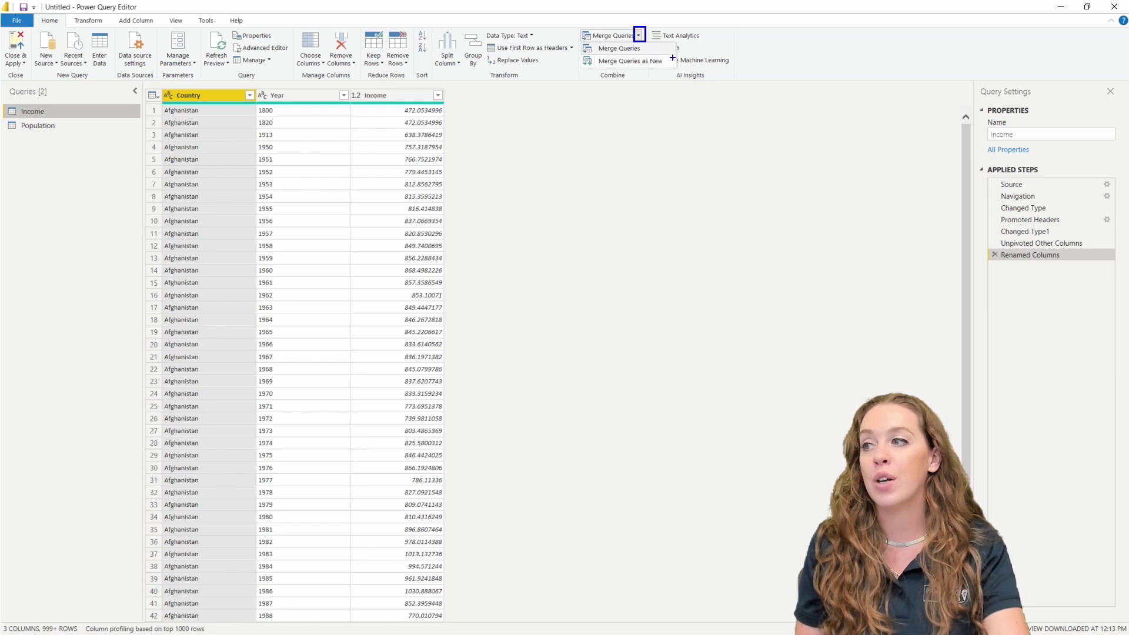
left_click_drag(673, 59, 722, 43)
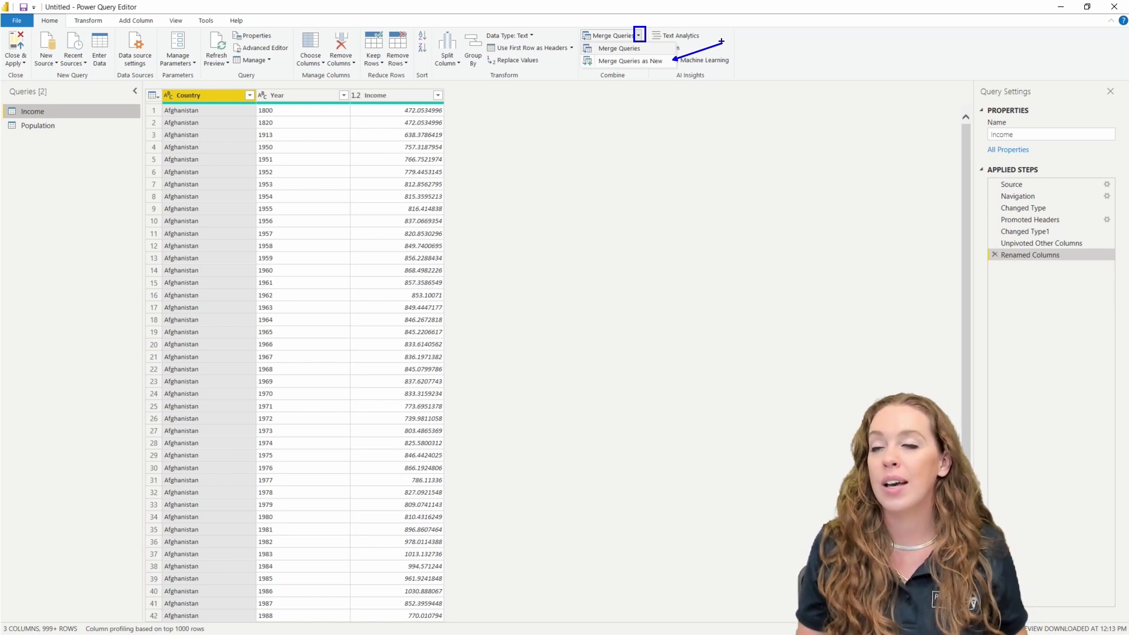
key("Escape")
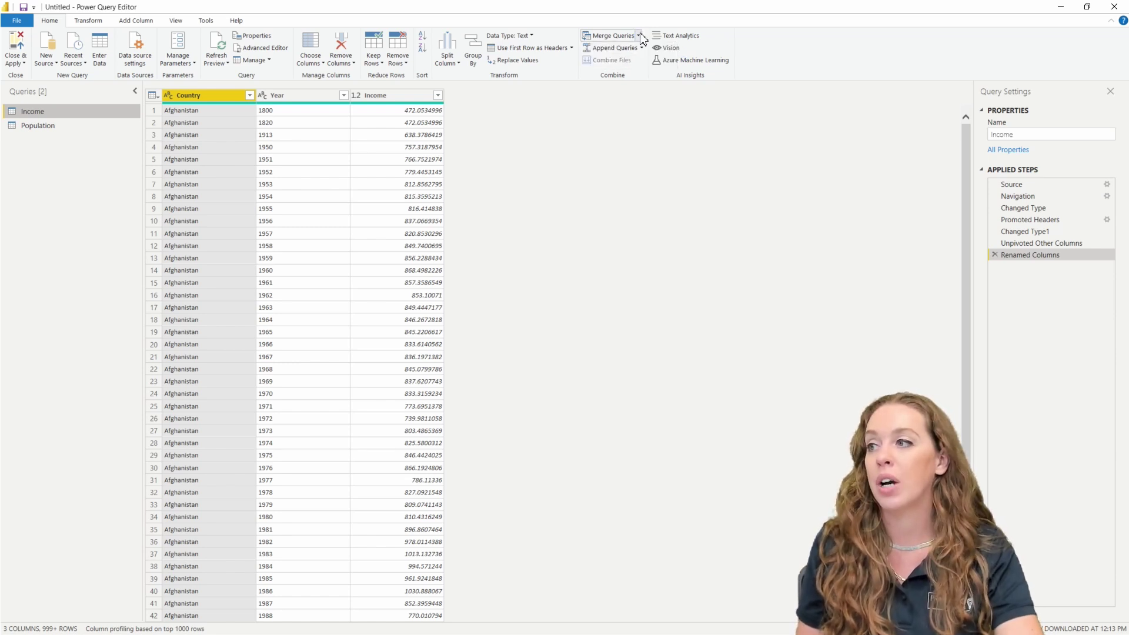
left_click(640, 61)
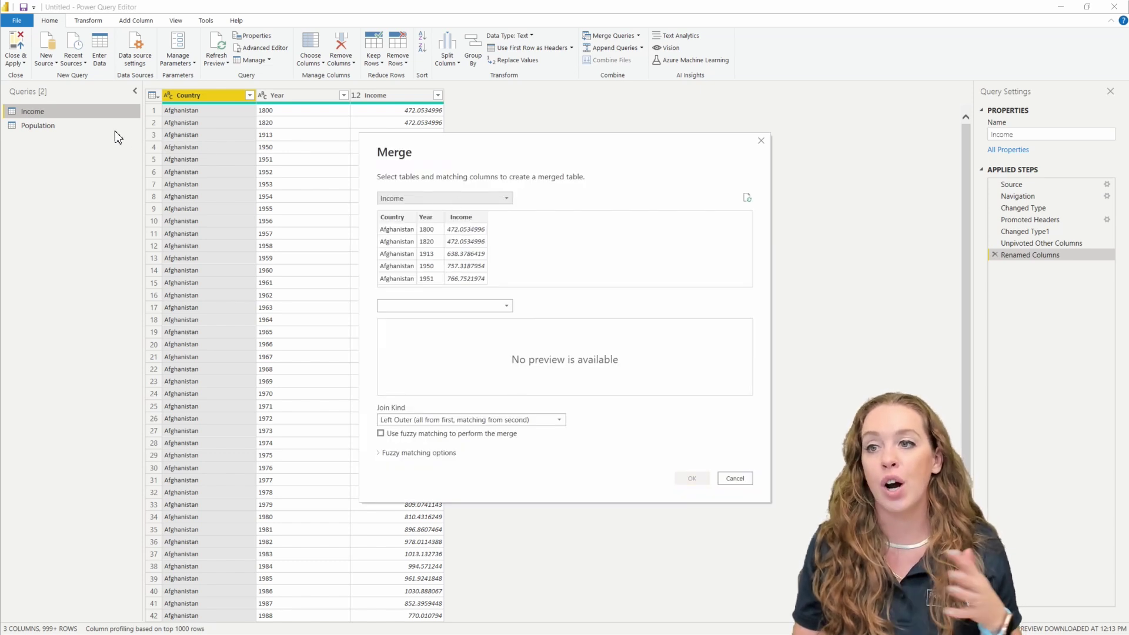
left_click(431, 200)
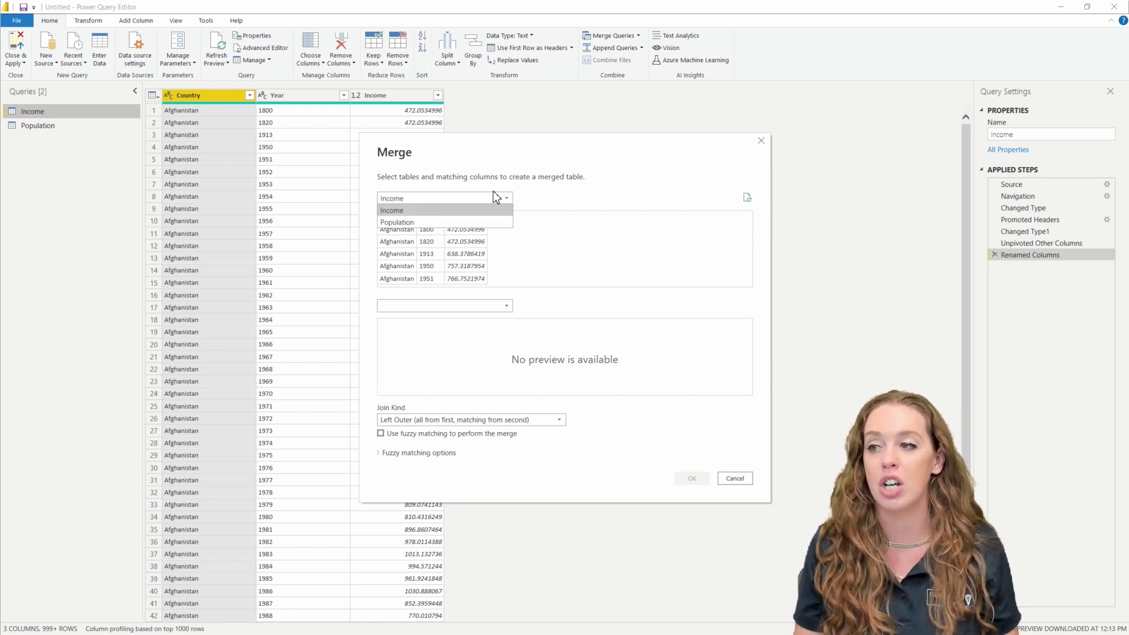
left_click(469, 307)
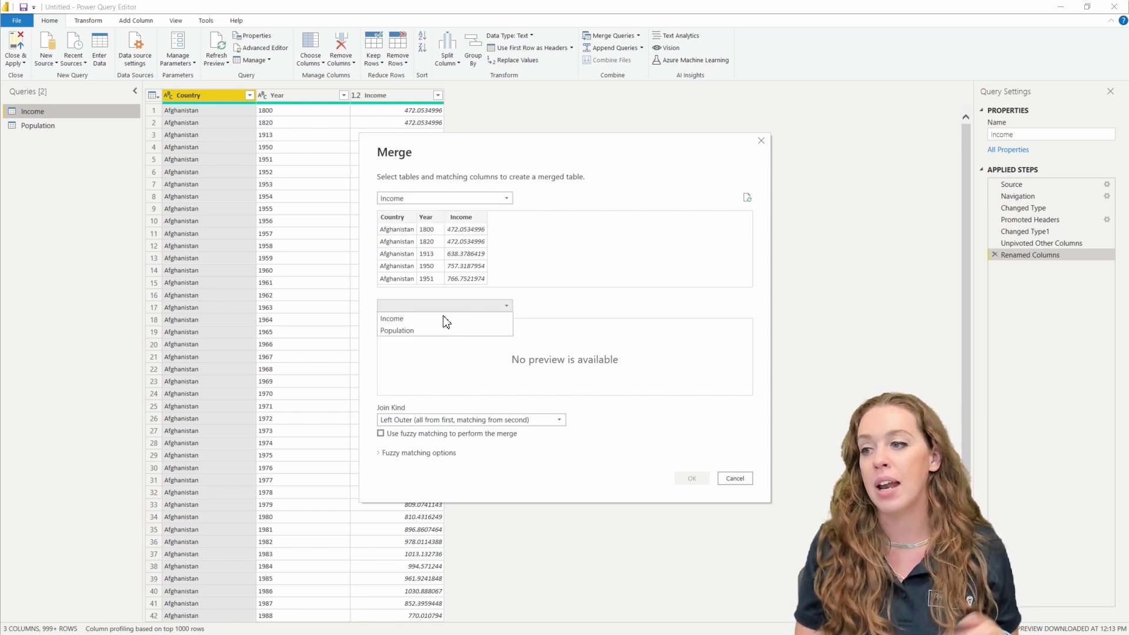
left_click(411, 328)
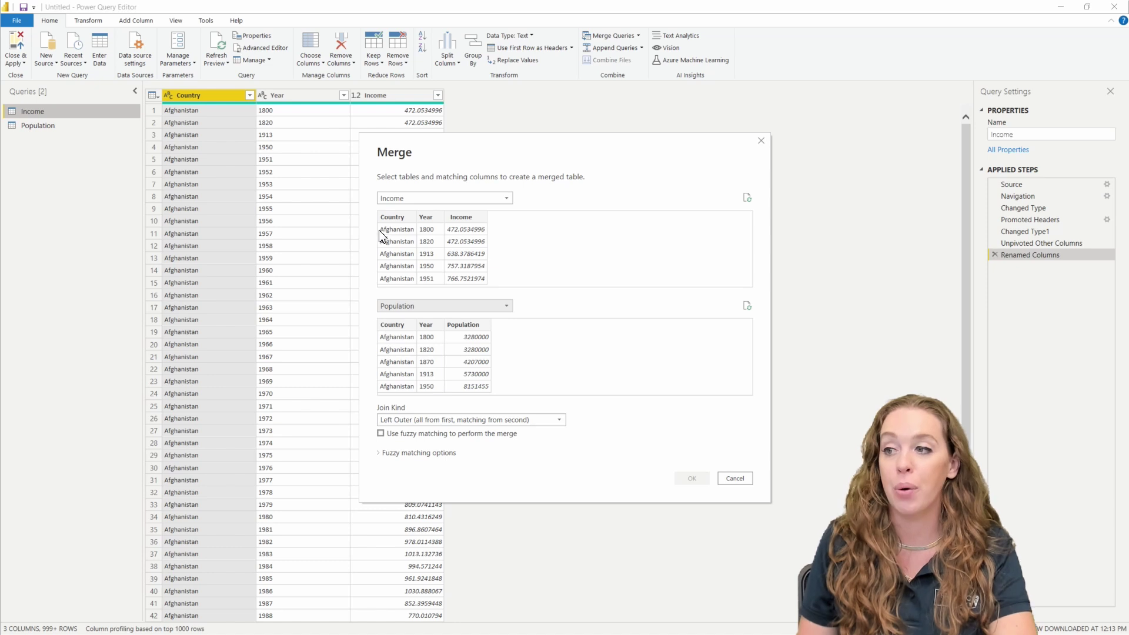
Match the Income and Population tables on both the Country and Year columns, in that order.
left_click(399, 218)
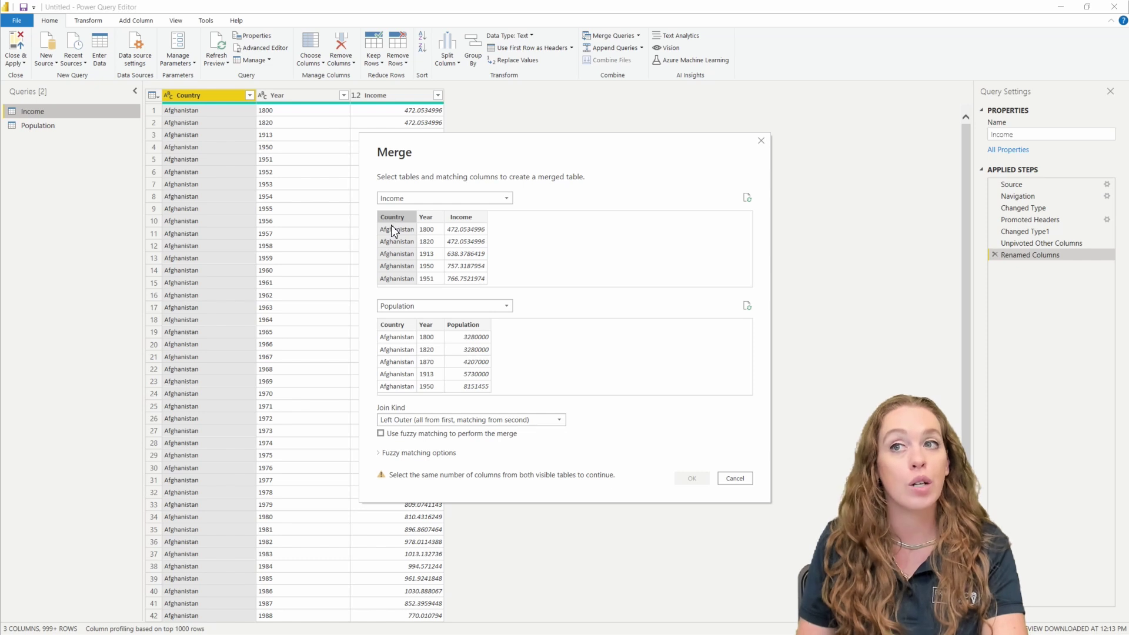
left_click(395, 327)
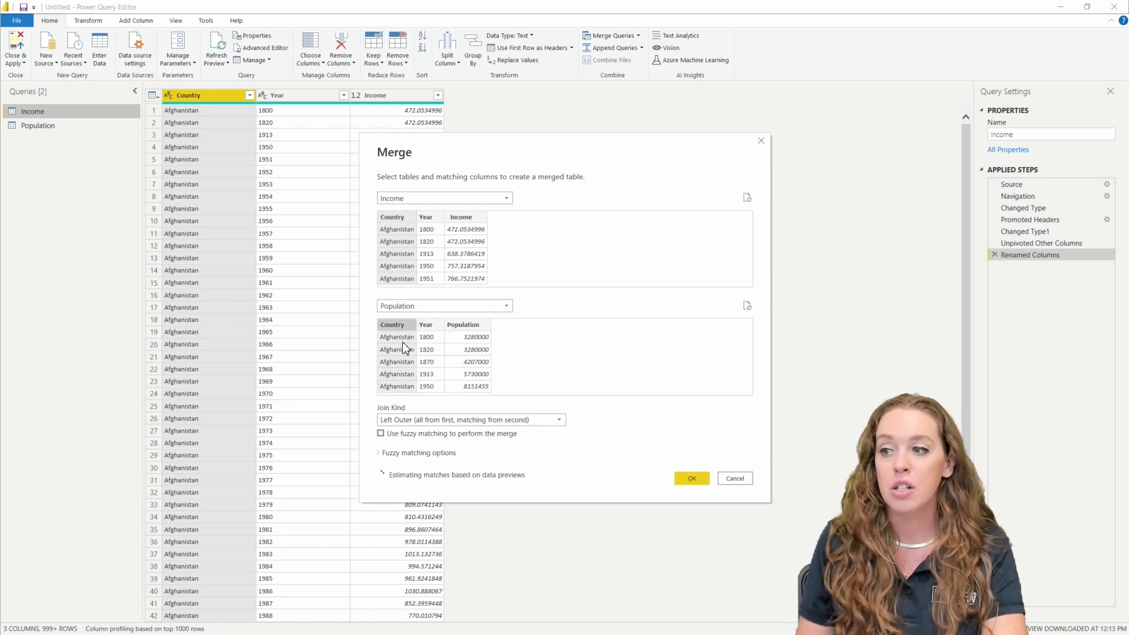
left_click(427, 227, "ctrl")
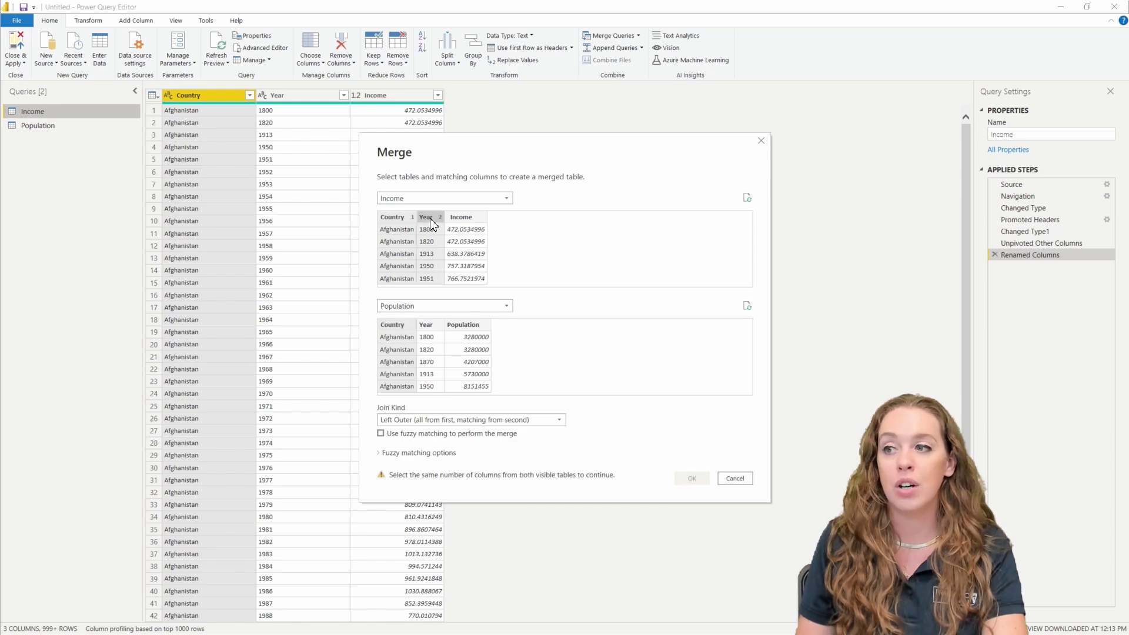
left_click(439, 328, "ctrl")
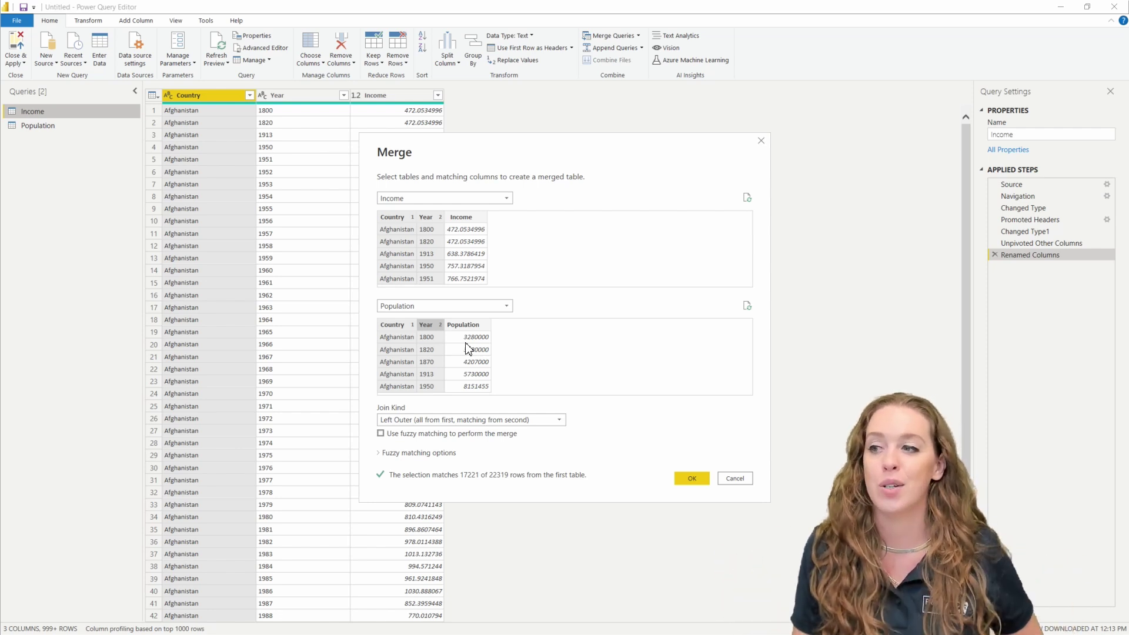
Set the join kind to Inner (only matching rows) and create the merged query.
left_click(560, 420)
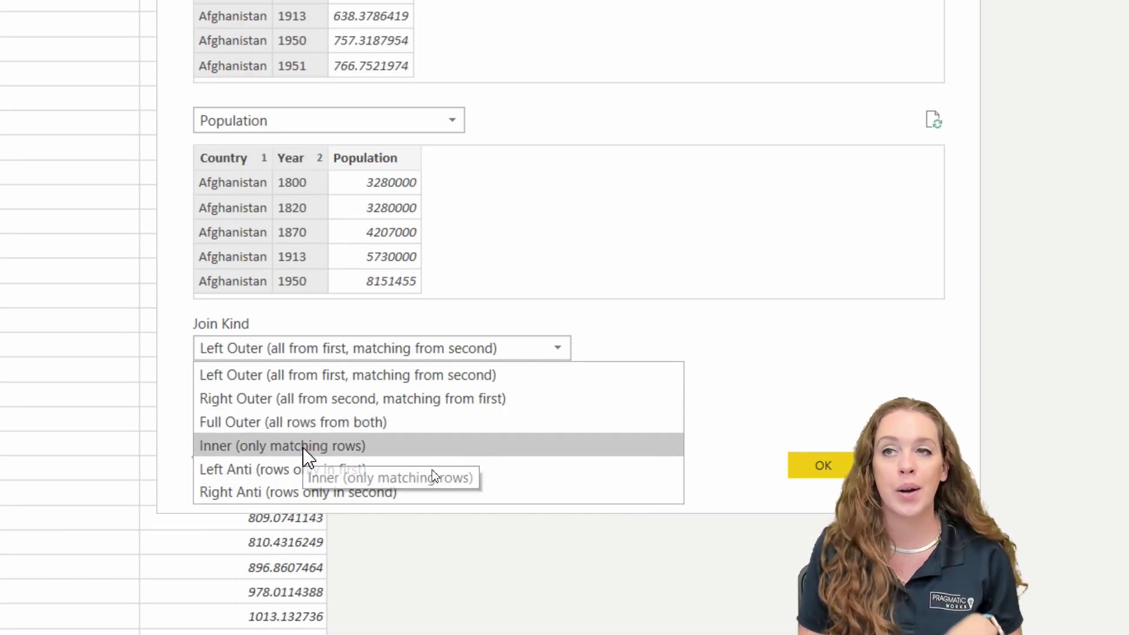
left_click(306, 447)
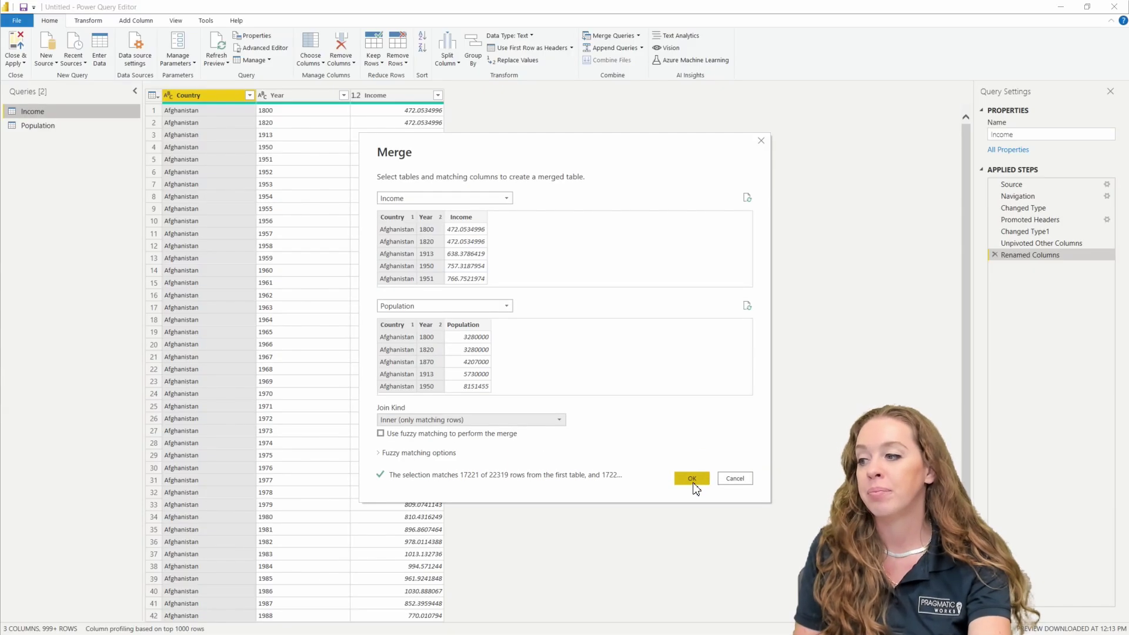
left_click(692, 478)
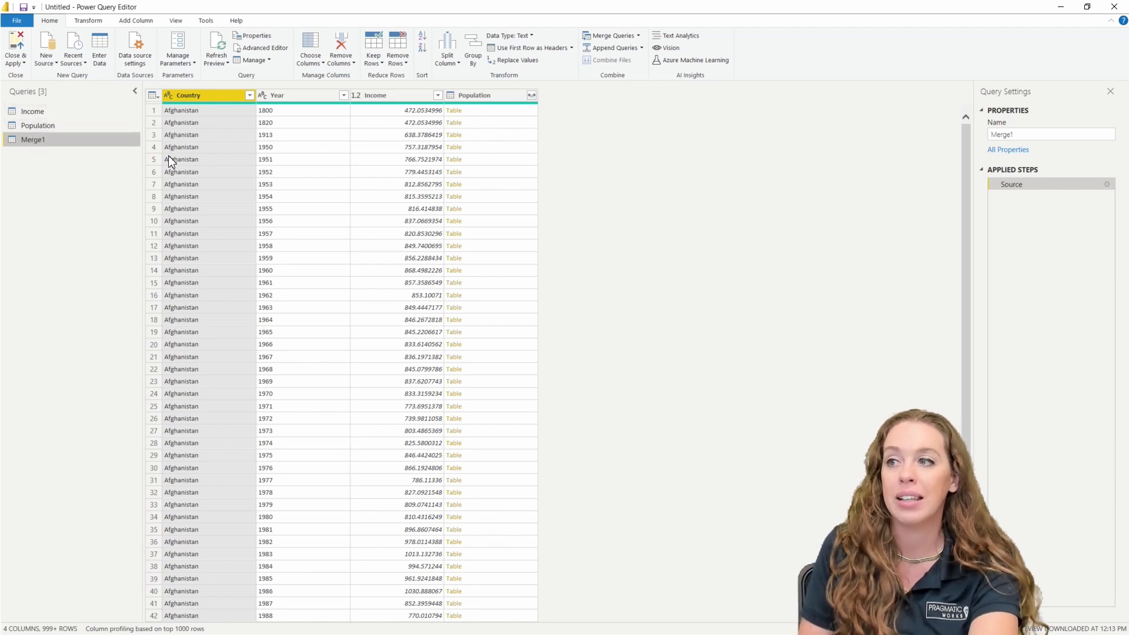
Expand the merged Population column to include only its Population field, without using the original column name as prefix.
left_click(497, 96)
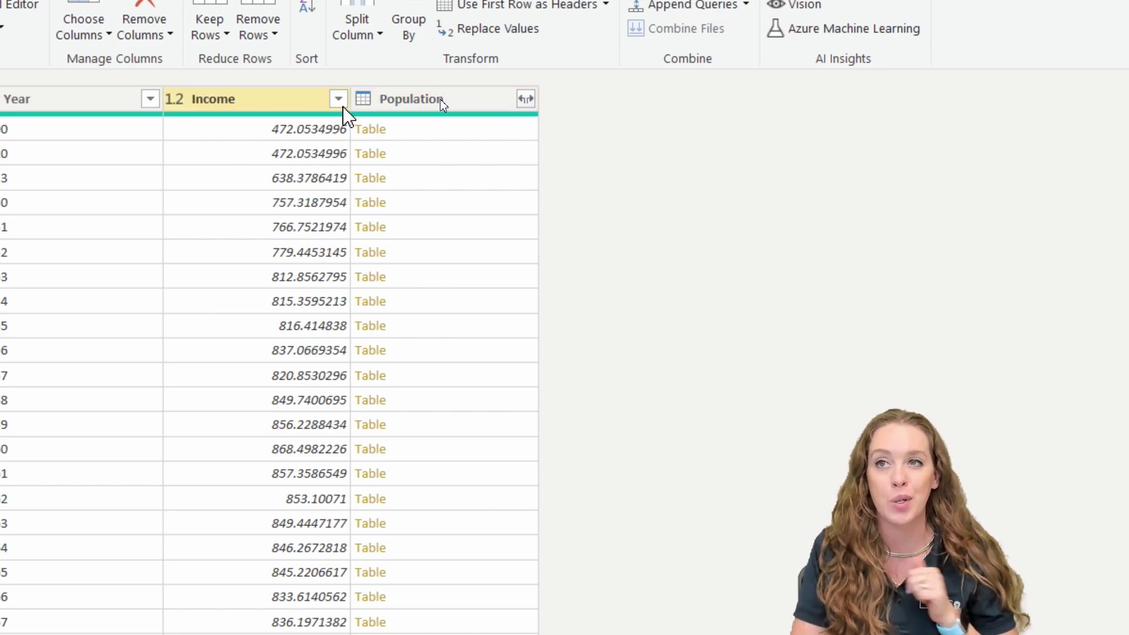
left_click(526, 98)
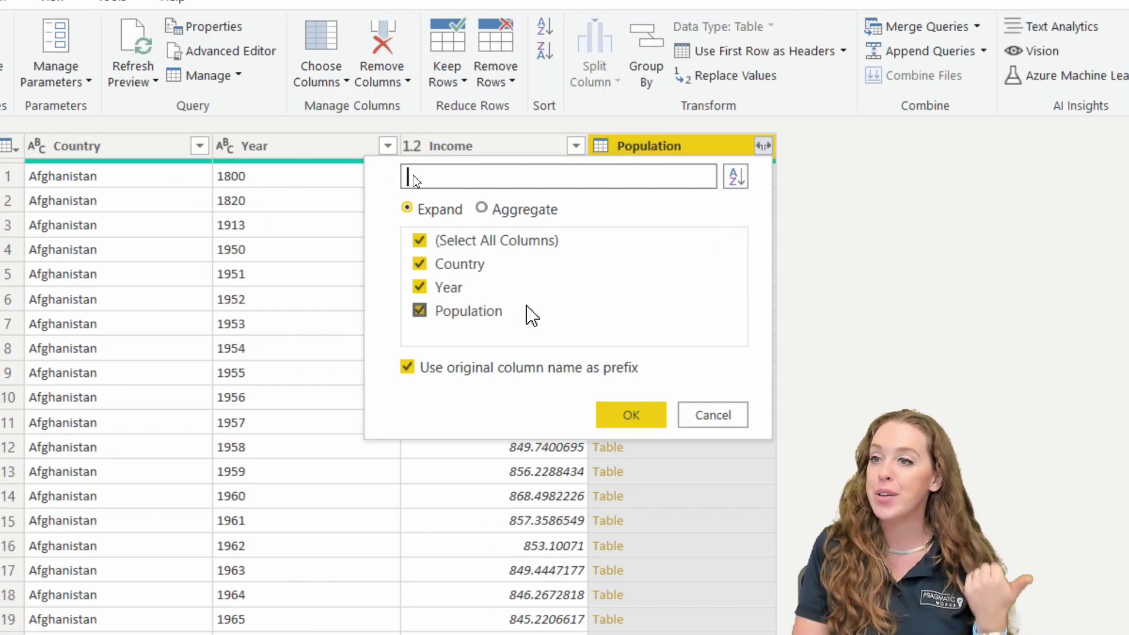
left_click(420, 264)
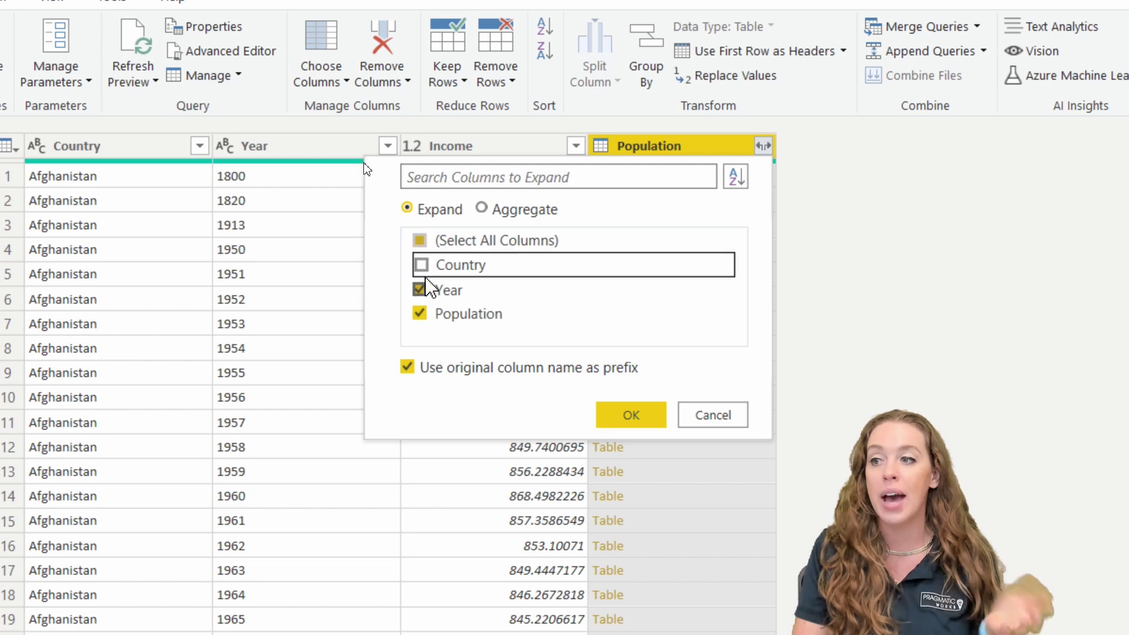
left_click(420, 289)
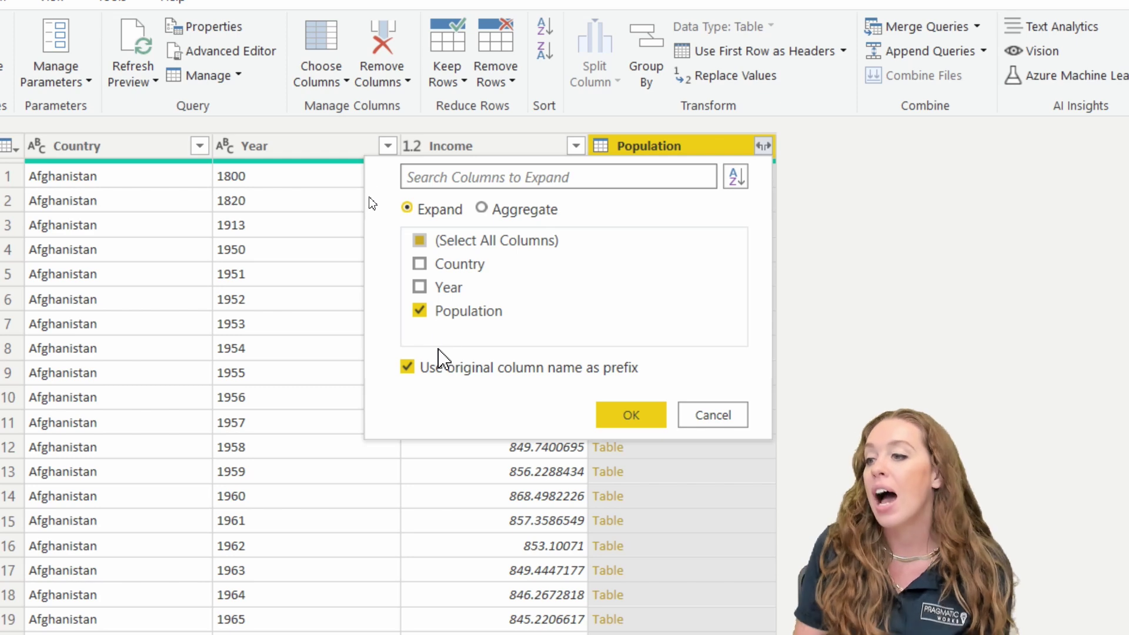
left_click(408, 368)
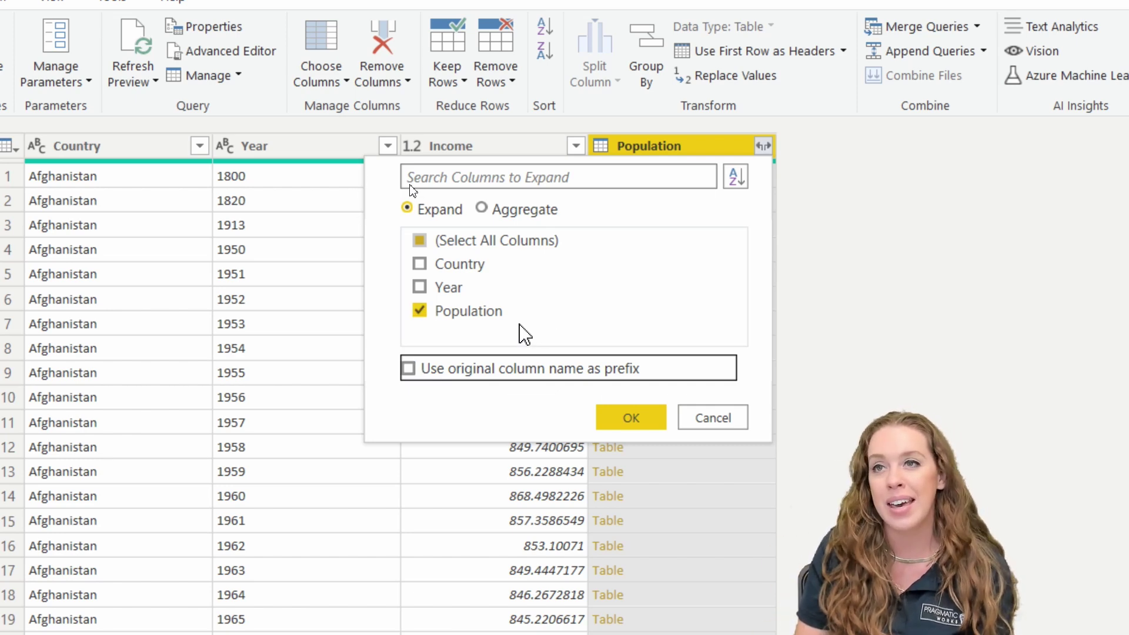
left_click(644, 420)
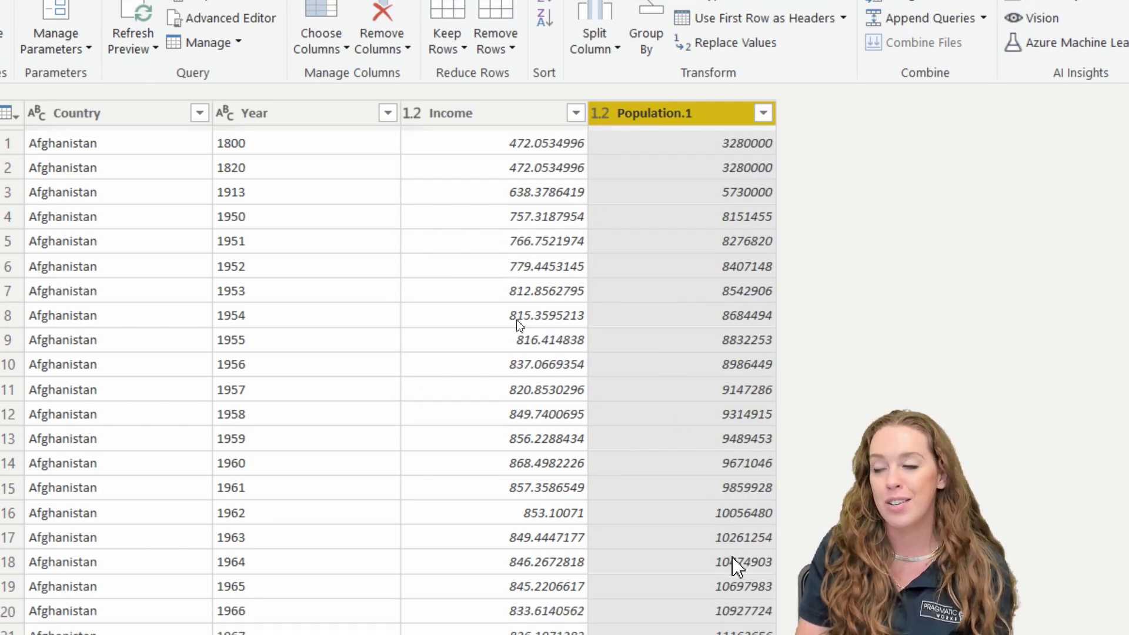
Rename the expanded Population.1 column to Population.
double_click(697, 104)
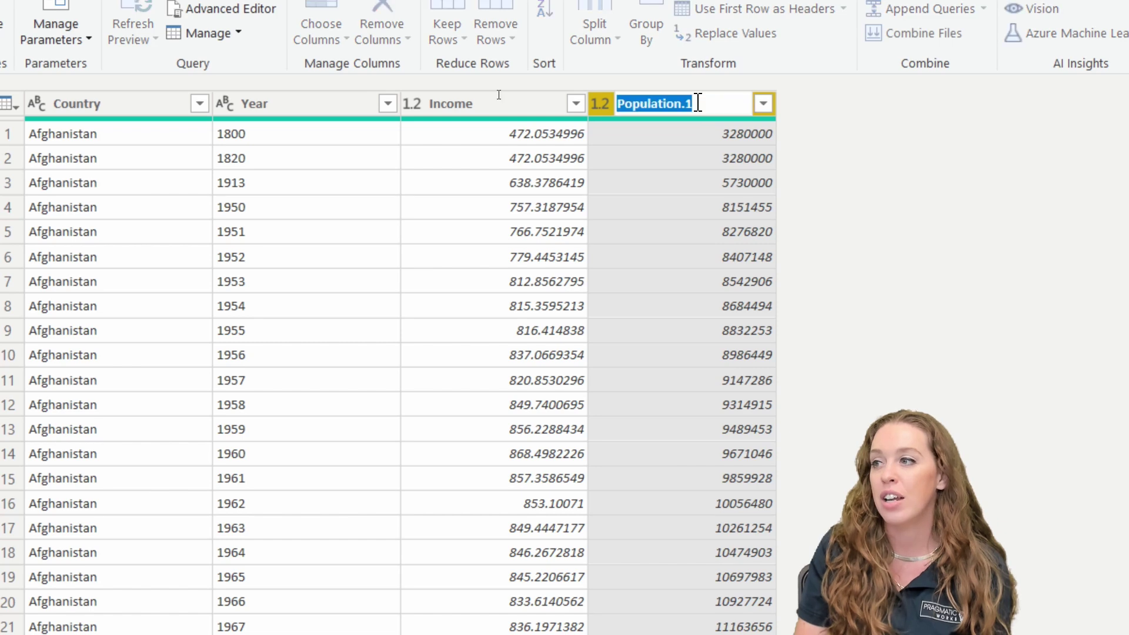
left_click(697, 103)
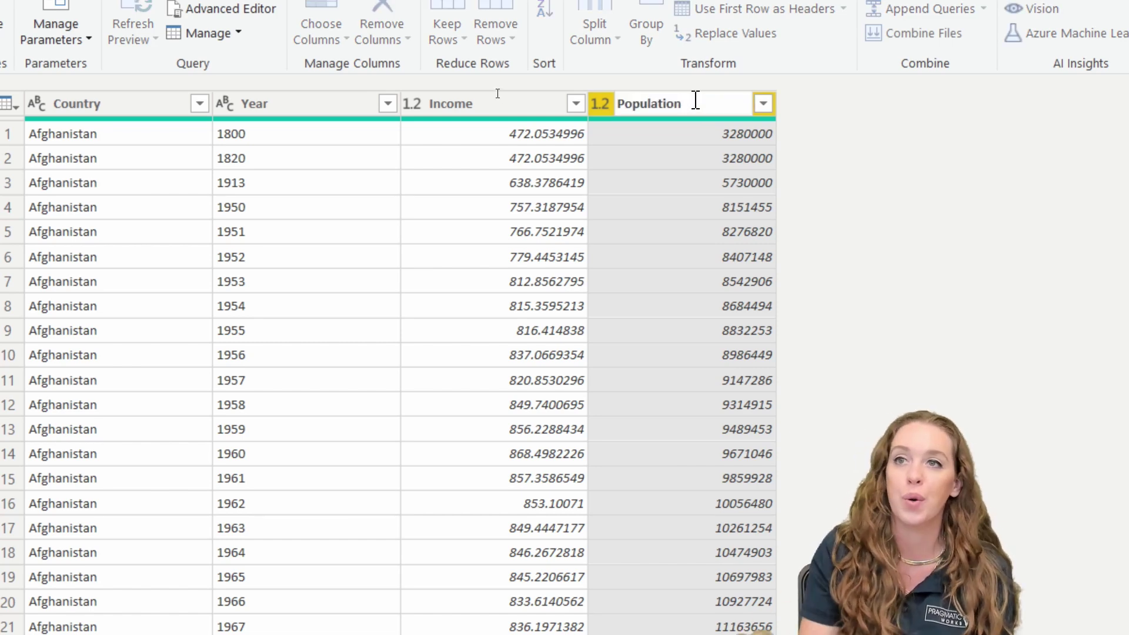
key("Return")
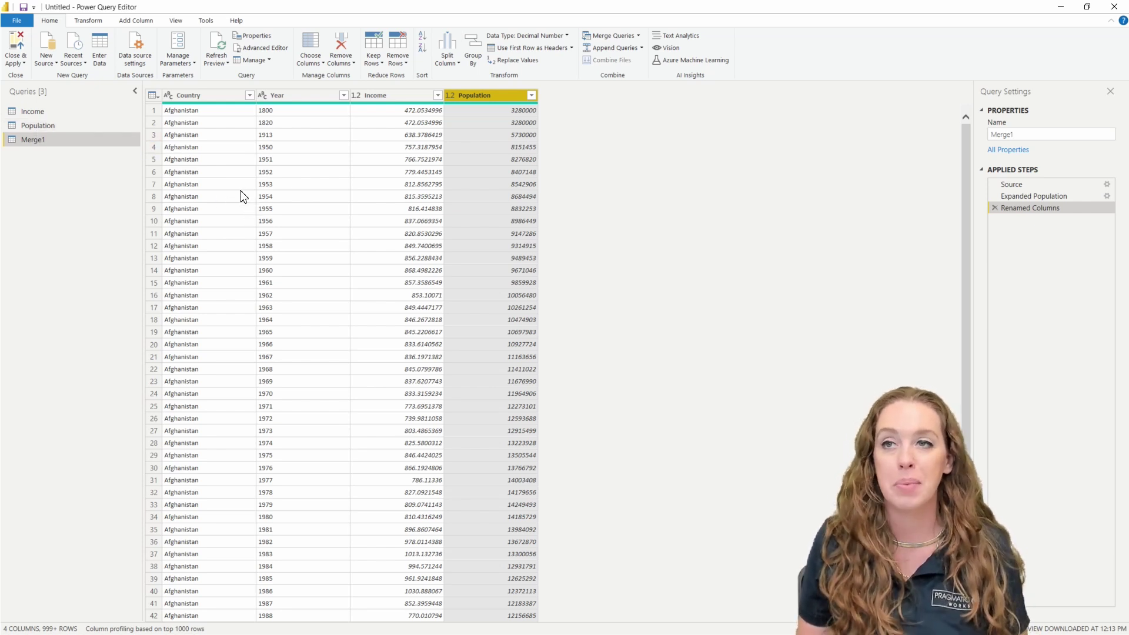
Examine the query dependencies to see how the source files, Income, Population and Merge1 are connected, and close the diagram.
left_click(177, 22)
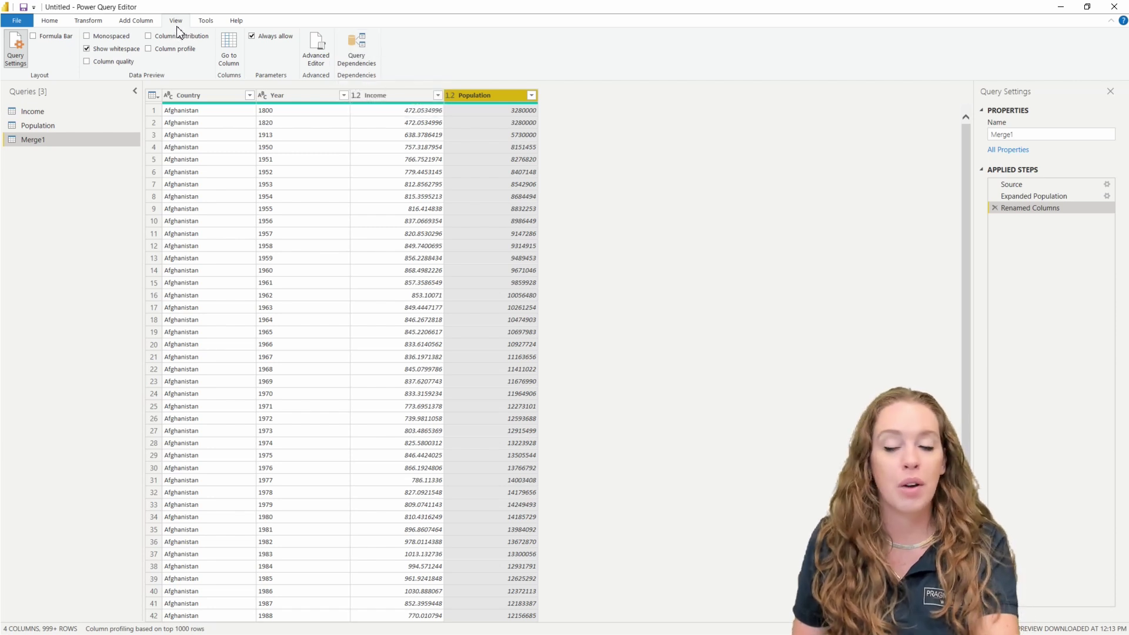
left_click_drag(157, 14, 190, 27)
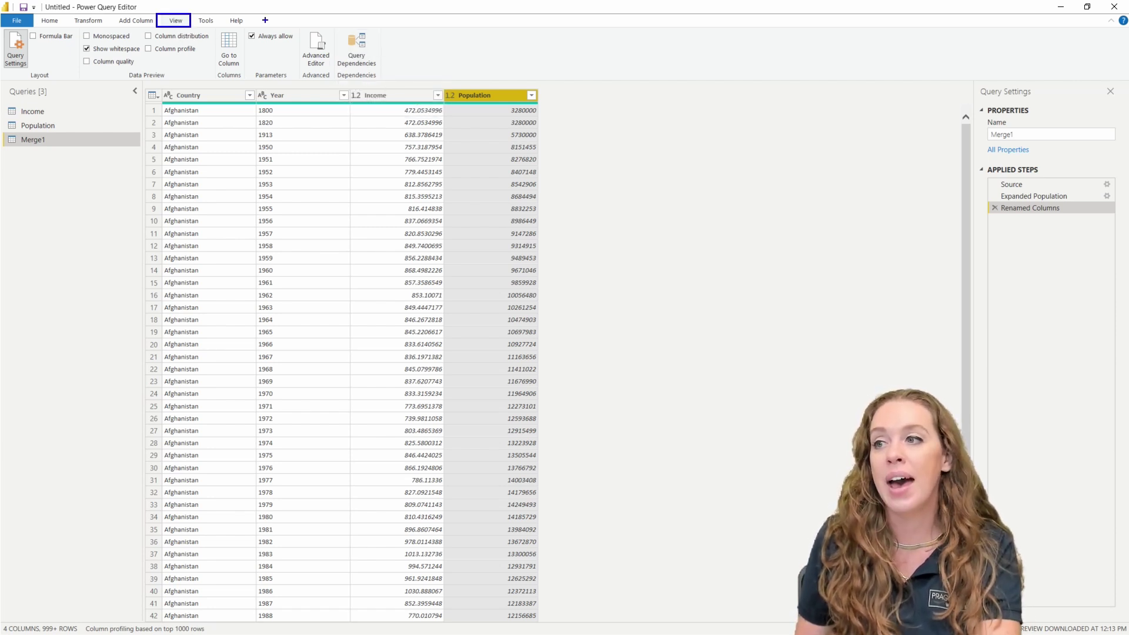
mouse_move(332, 27)
left_mouse_down()
mouse_move(372, 84)
mouse_move(384, 79)
left_mouse_up()
key("Escape")
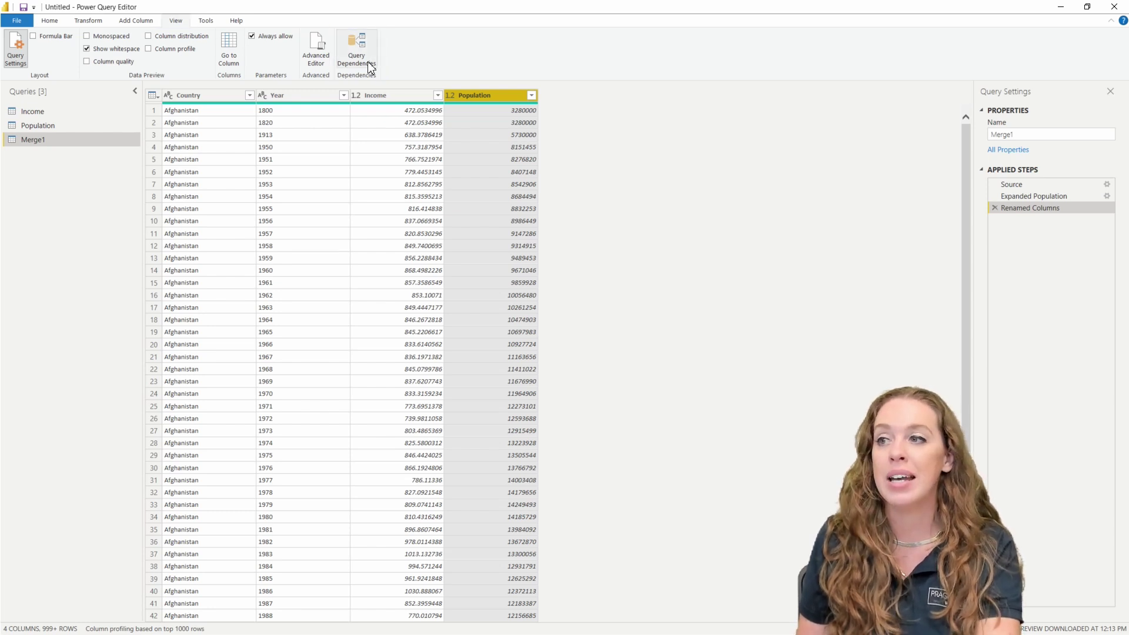
left_click(361, 54)
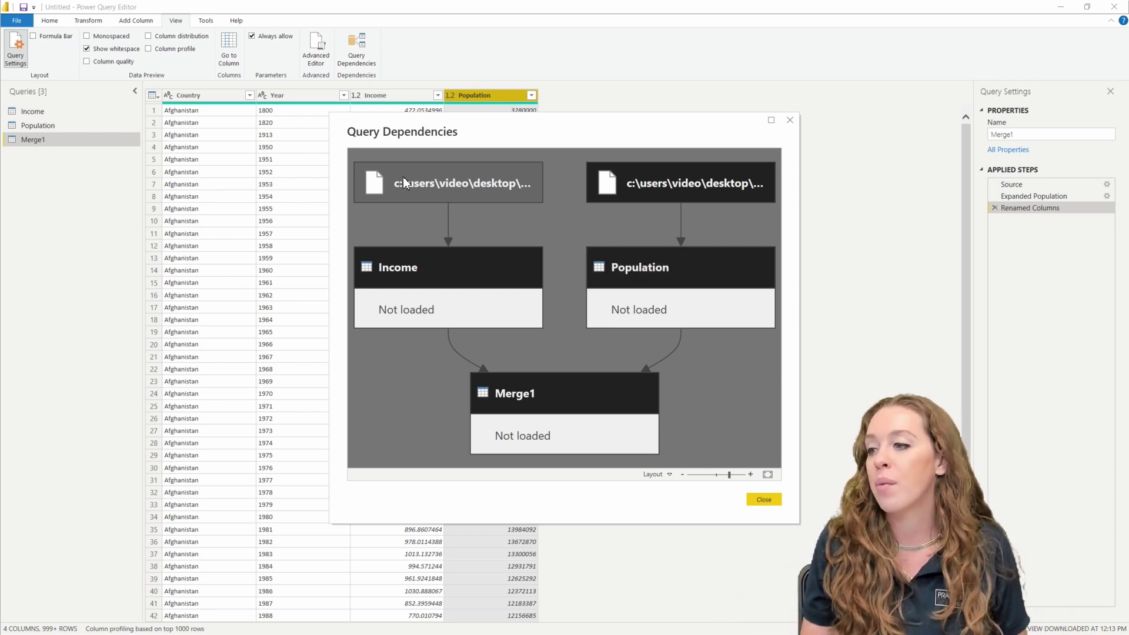
left_click(772, 505)
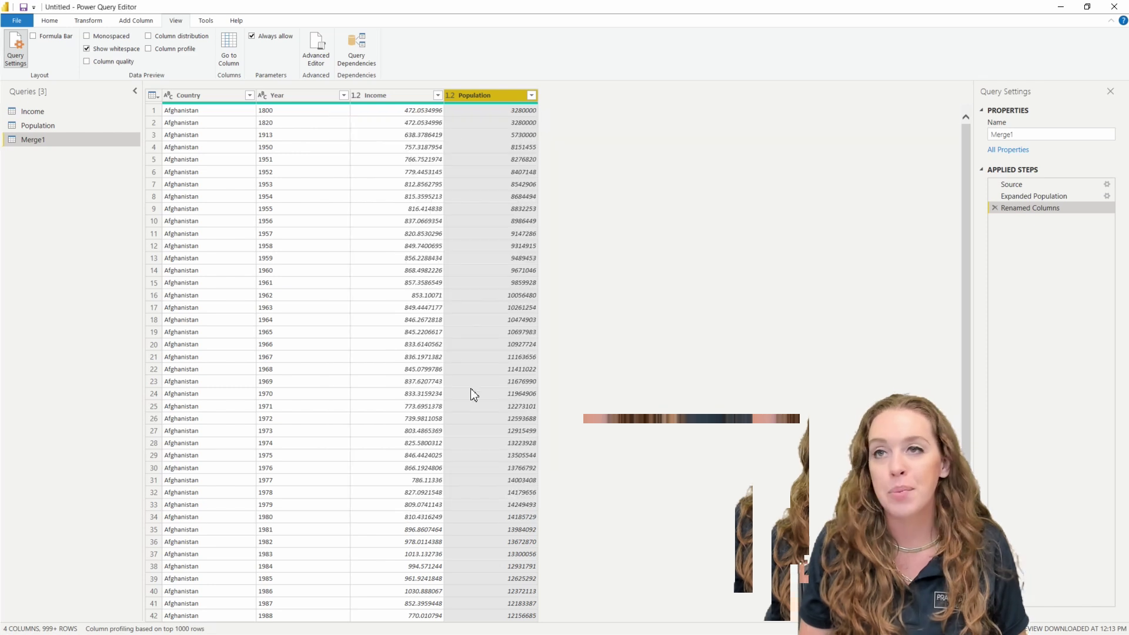
Disable loading for both the Income and Population source queries.
right_click(64, 115)
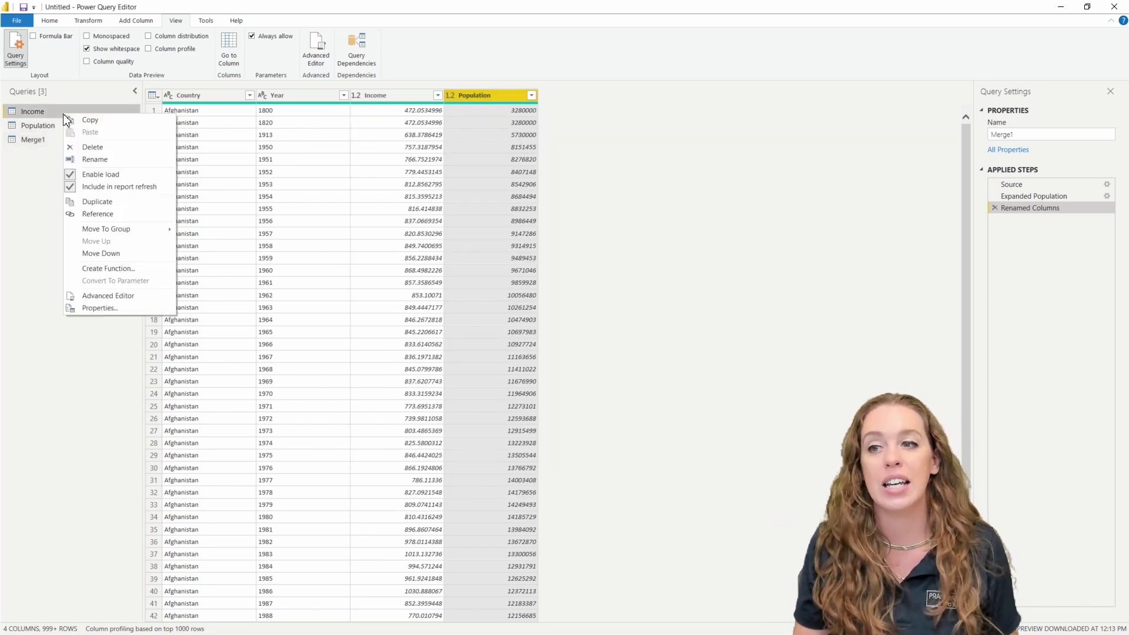
left_click(102, 177)
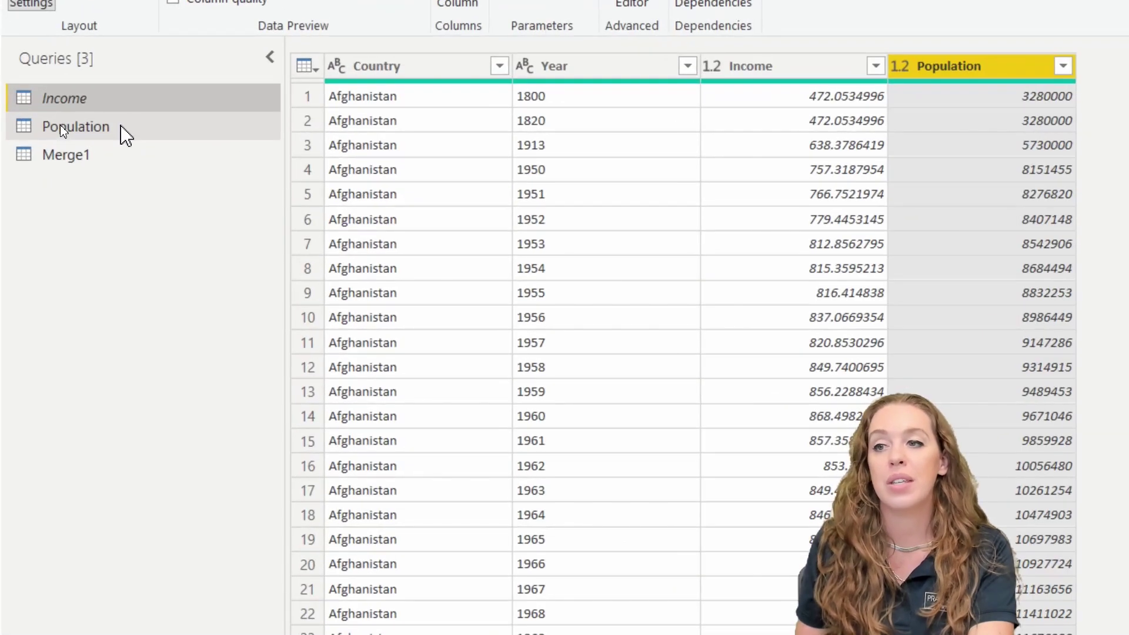
right_click(61, 127)
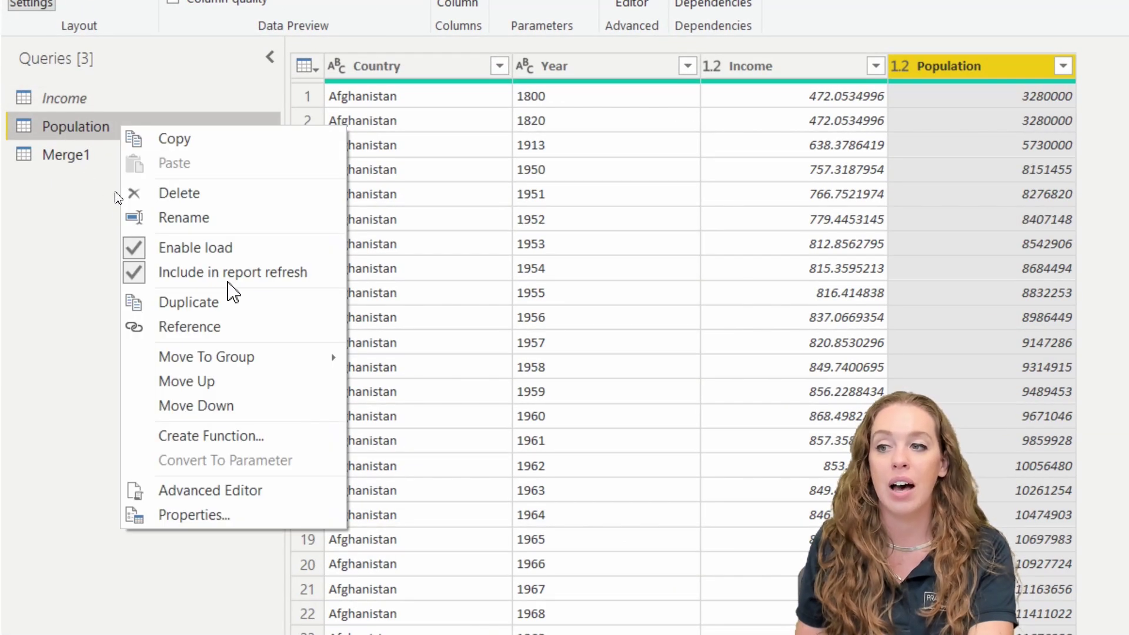
left_click(234, 248)
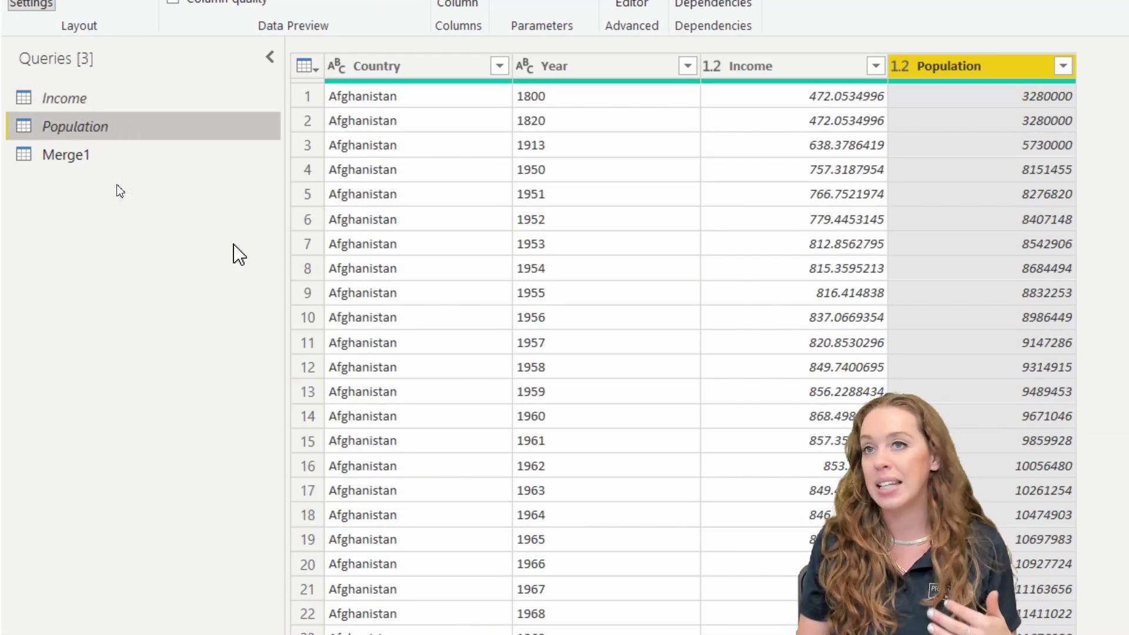
Rename the Merge1 query to "Income and Population".
left_click(92, 158)
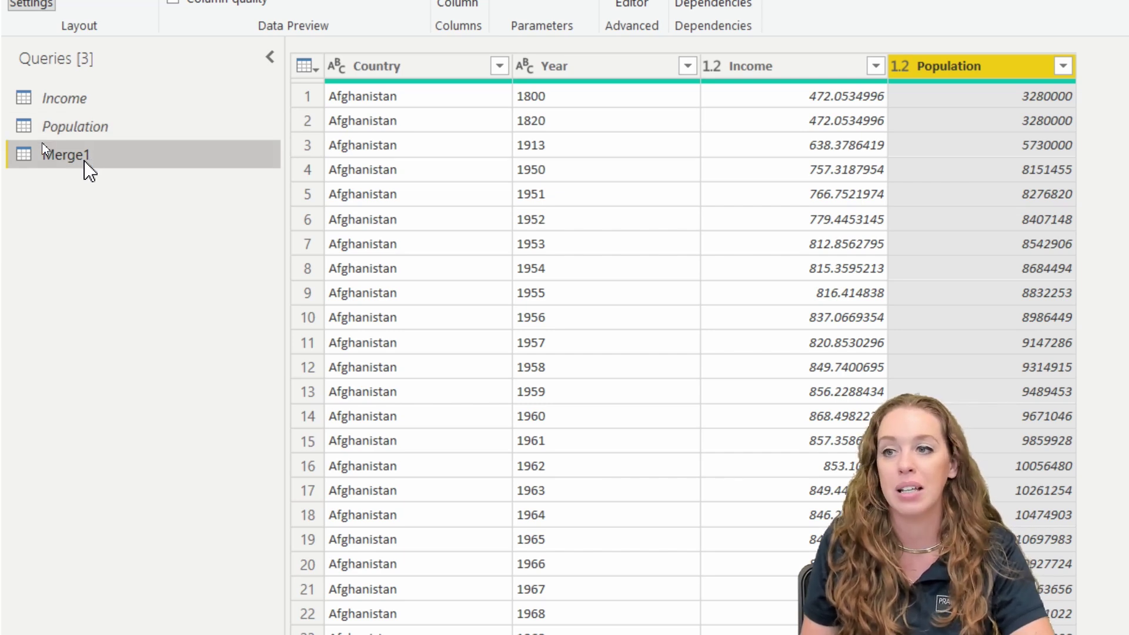
double_click(86, 159)
type("Income")
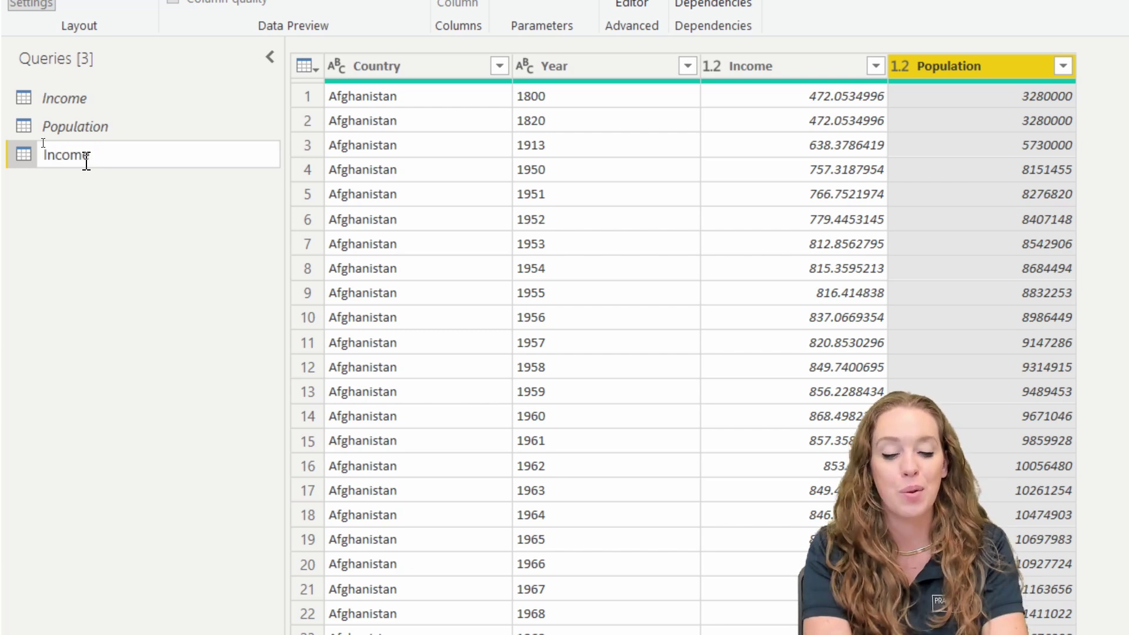
type(" and Po")
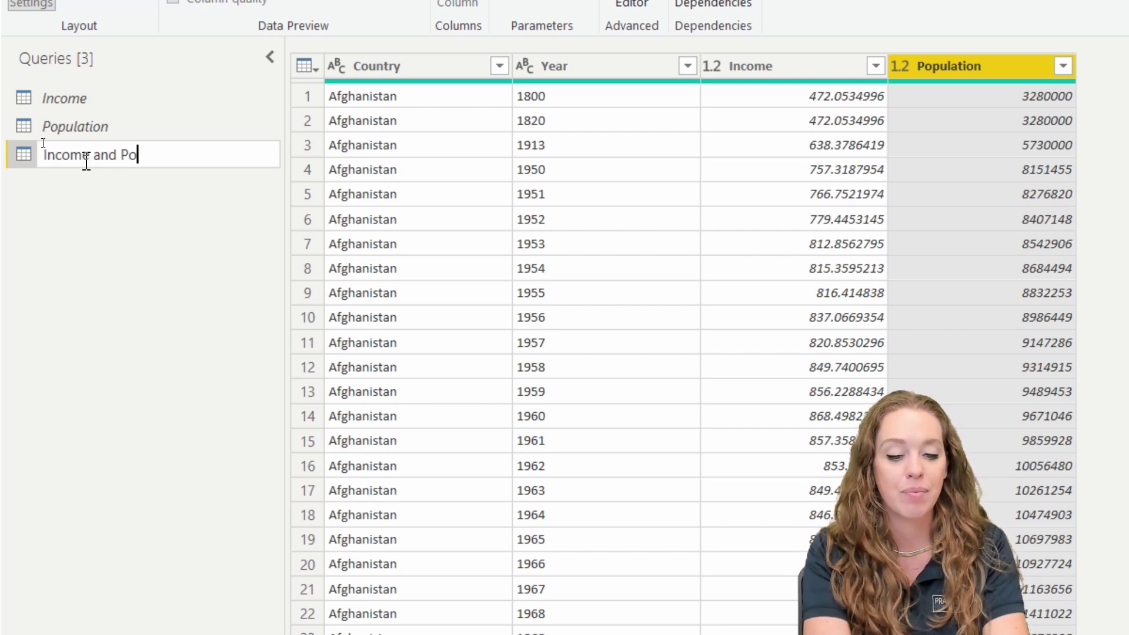
type("pulation")
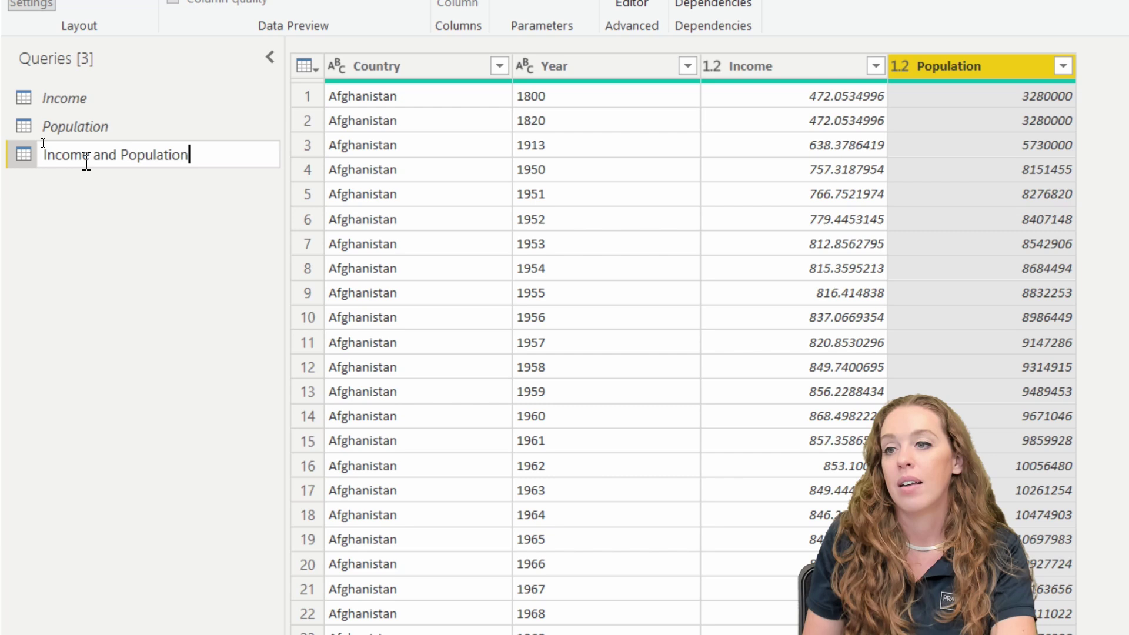
left_click(113, 221)
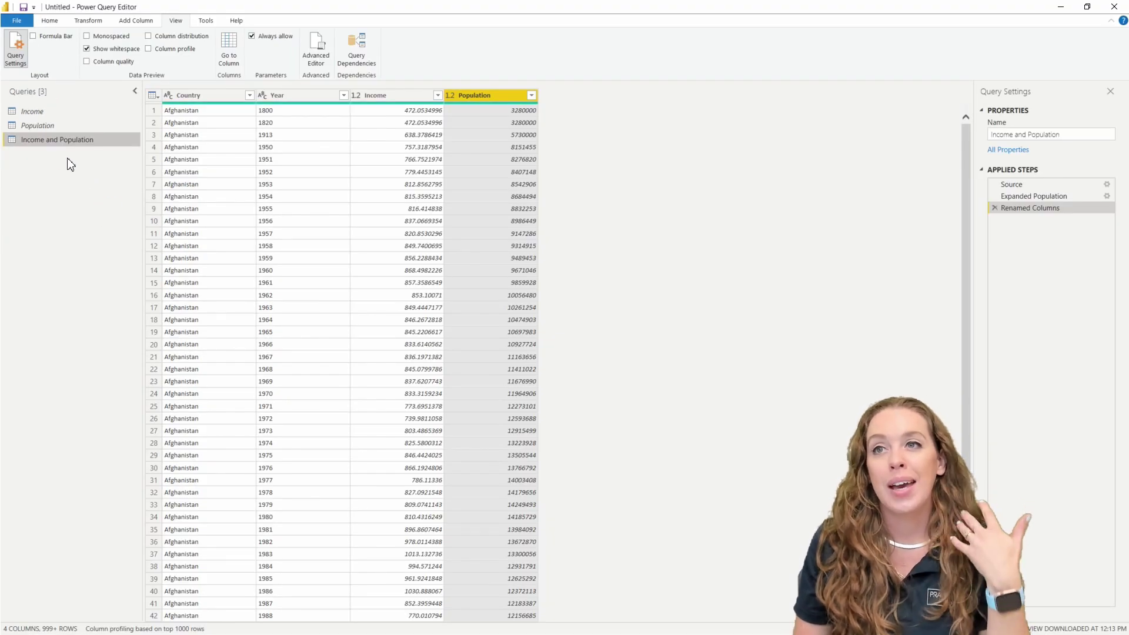
Close the query editor, applying the changes to the report, and expand the Income and Population table's fields.
left_click(50, 22)
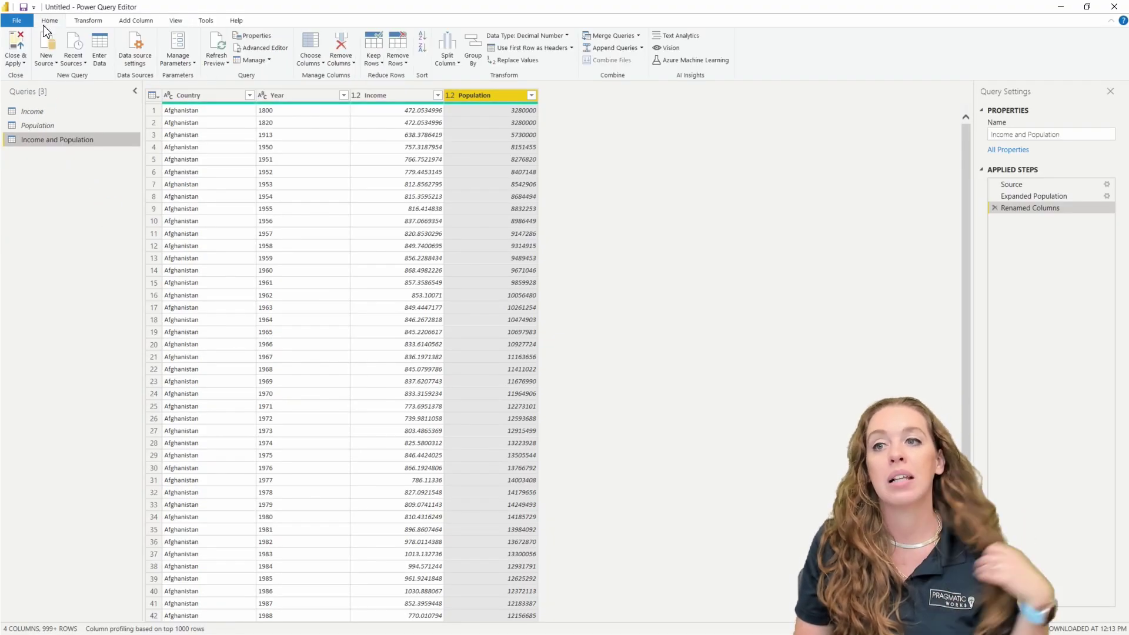
left_click(25, 63)
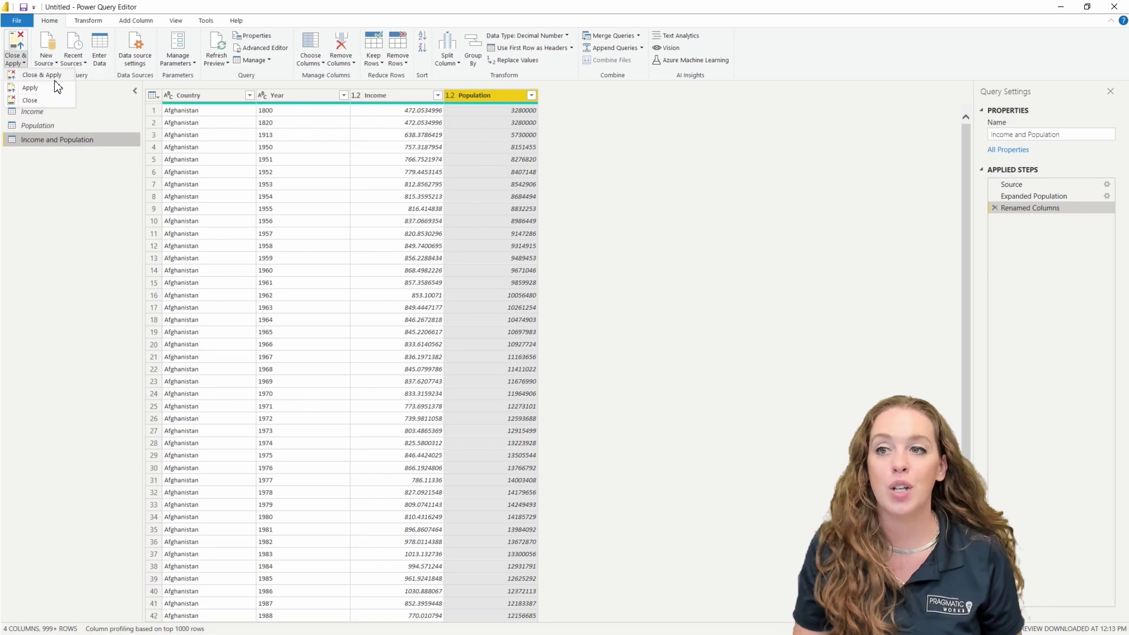
left_click(30, 100)
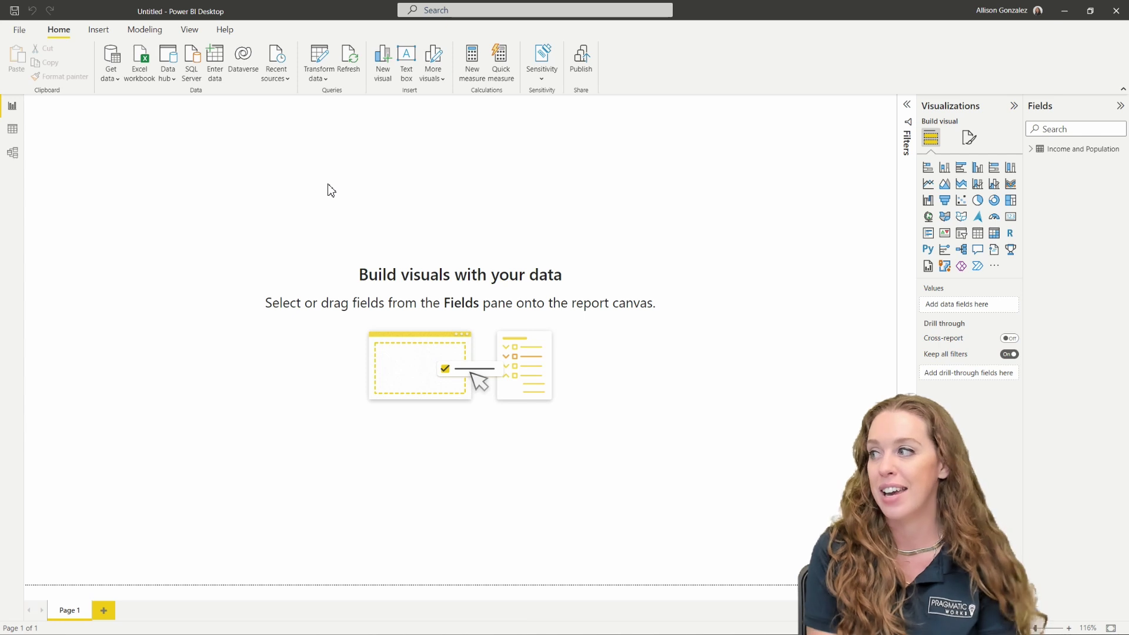
left_click(1031, 150)
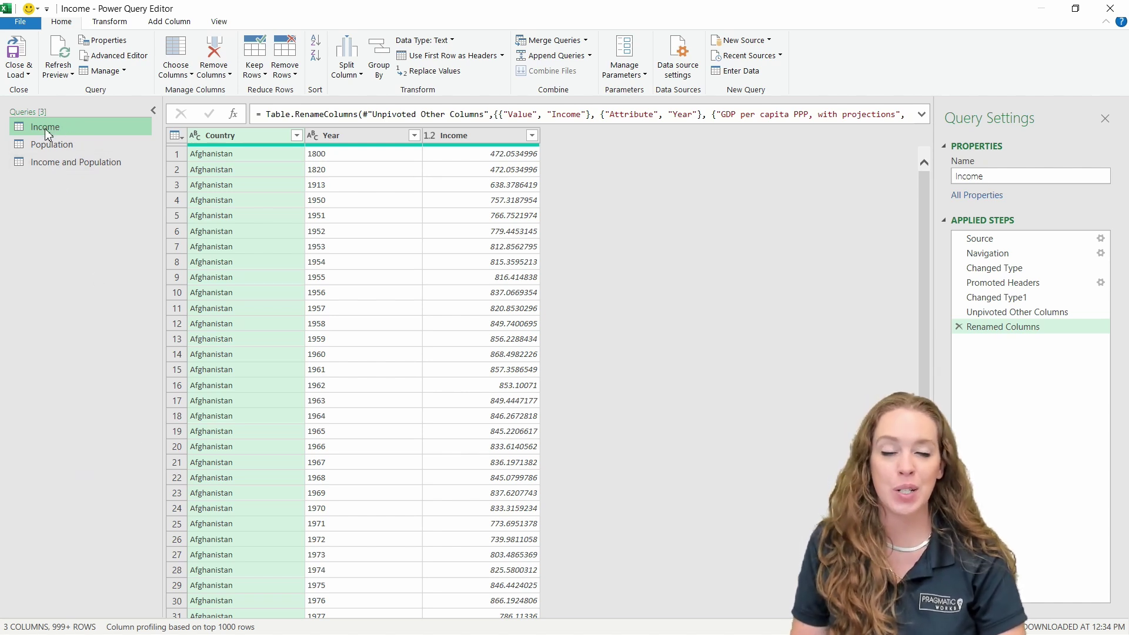
In Excel's Power Query Editor, review the Population and Income and Population queries and the available merge options.
left_click(51, 145)
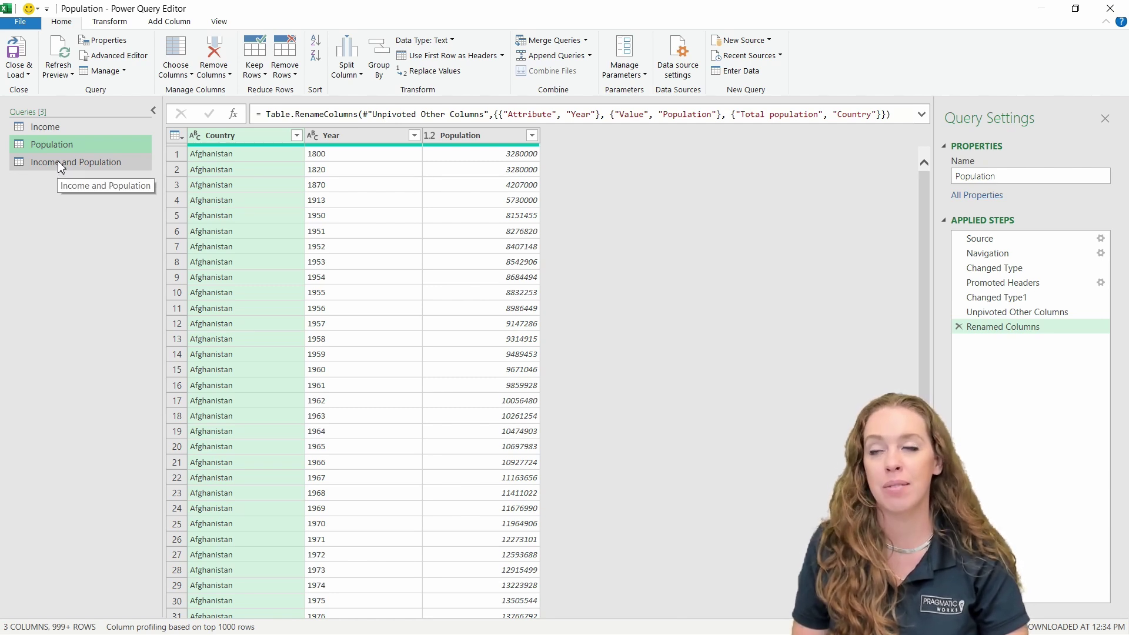
left_click(59, 163)
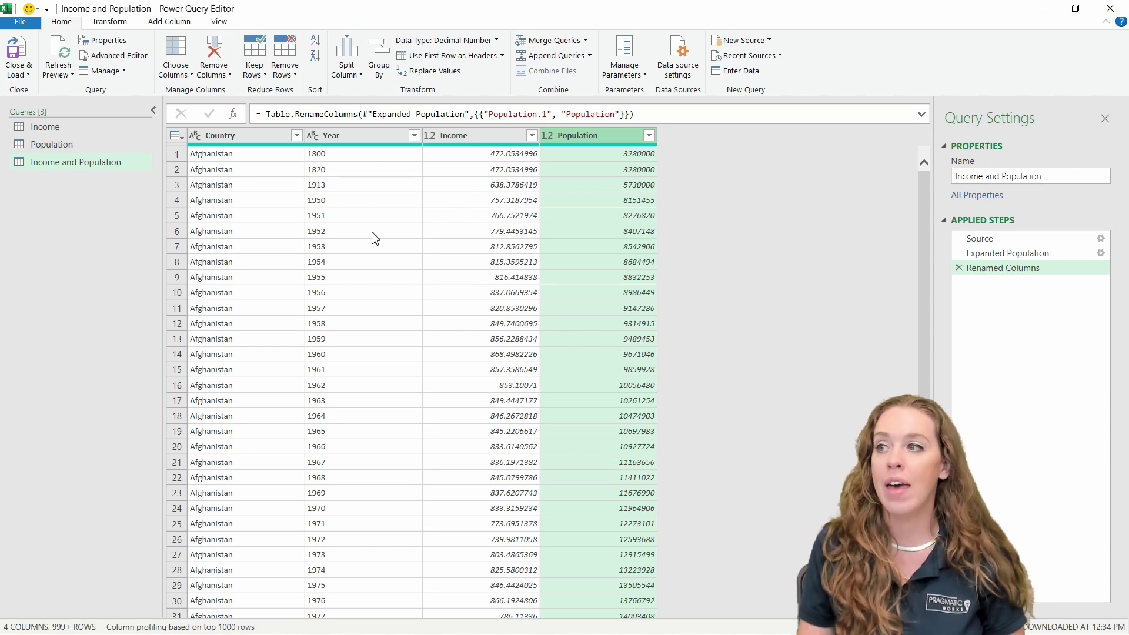
left_click(585, 40)
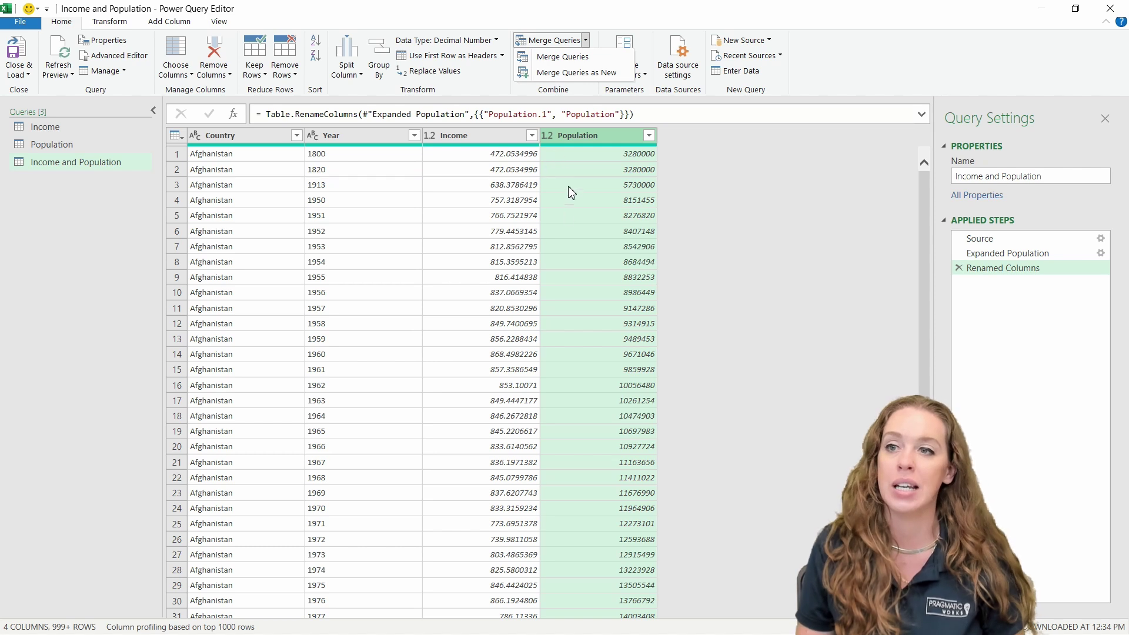
Close the Power Query Editor and load the queries to the workbook as connections only.
left_click(28, 75)
left_click(43, 91)
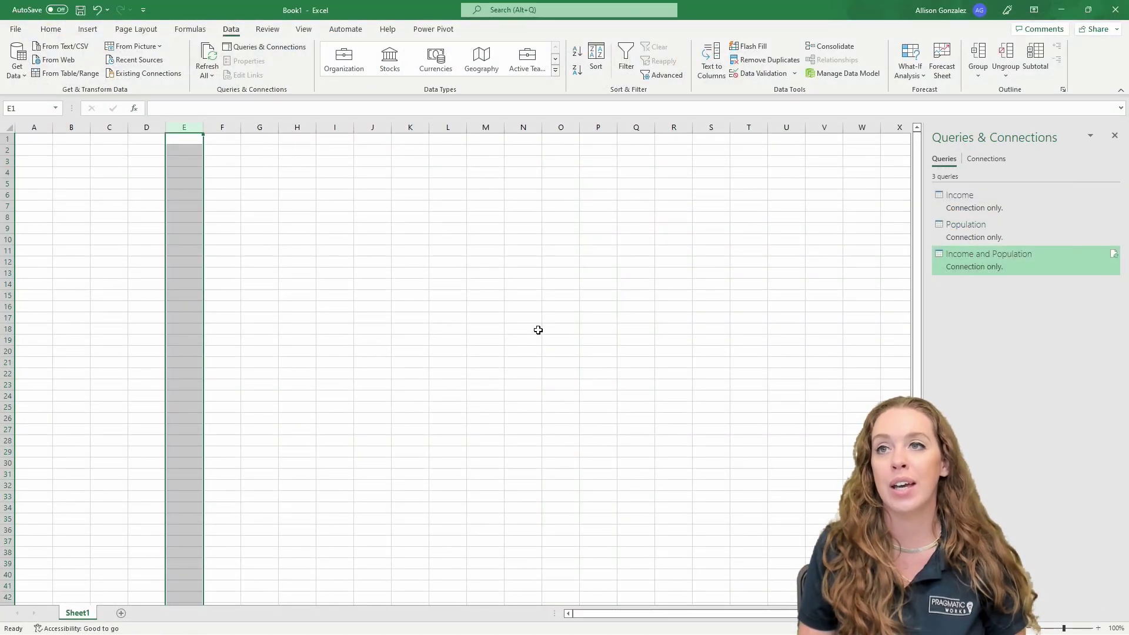
Load the Income and Population query as a table in the existing worksheet, starting at cell E1.
mouse_move(994, 204)
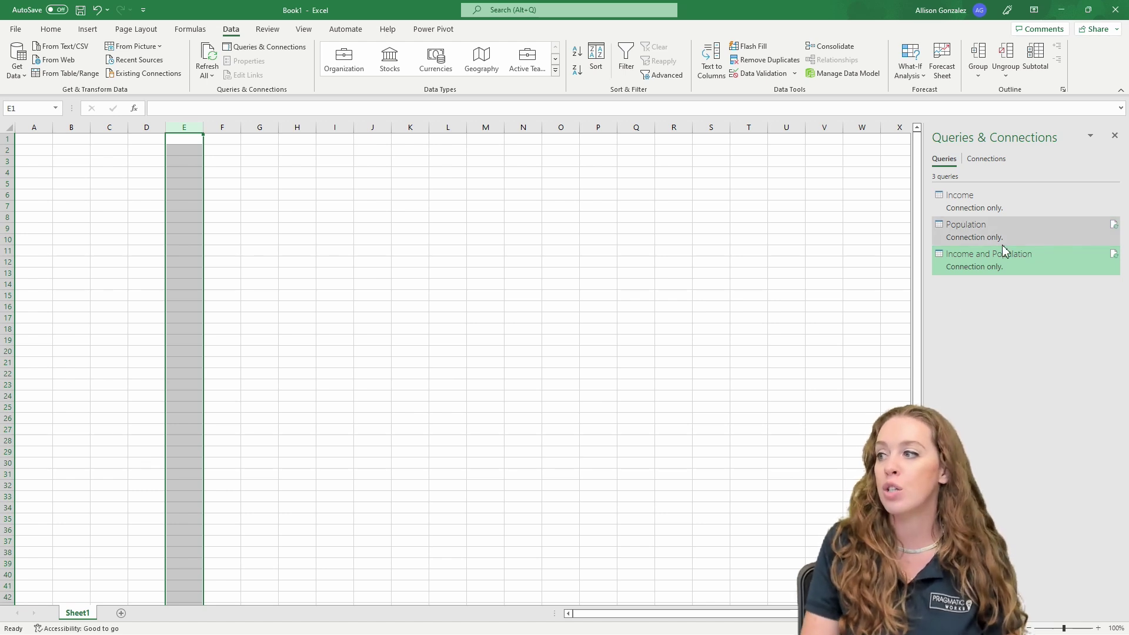
mouse_move(1009, 258)
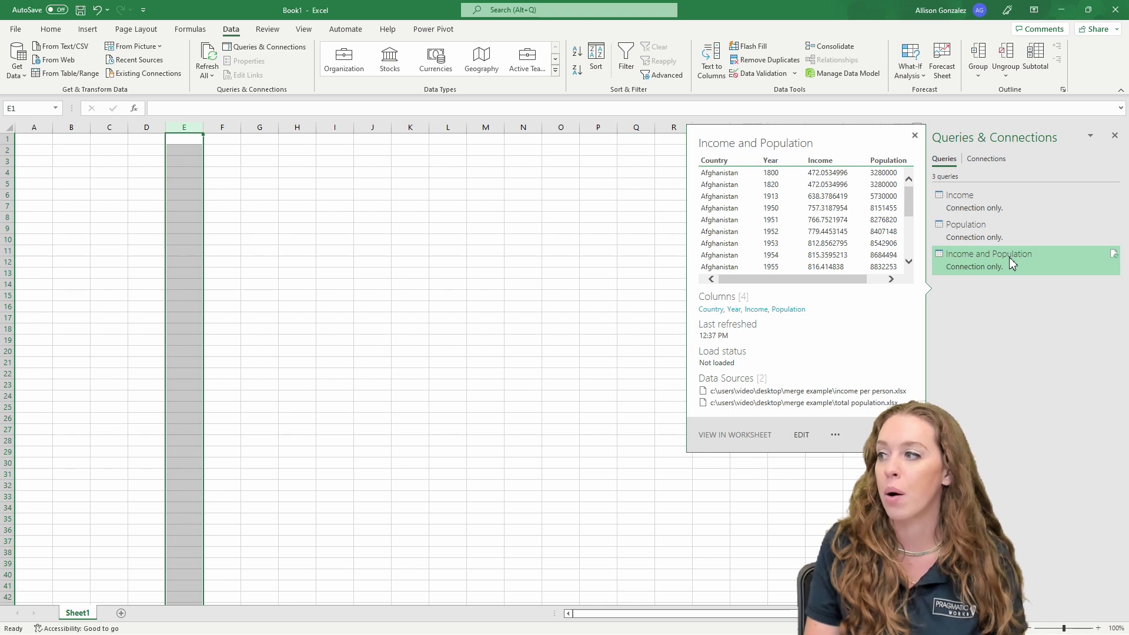
right_click(1009, 257)
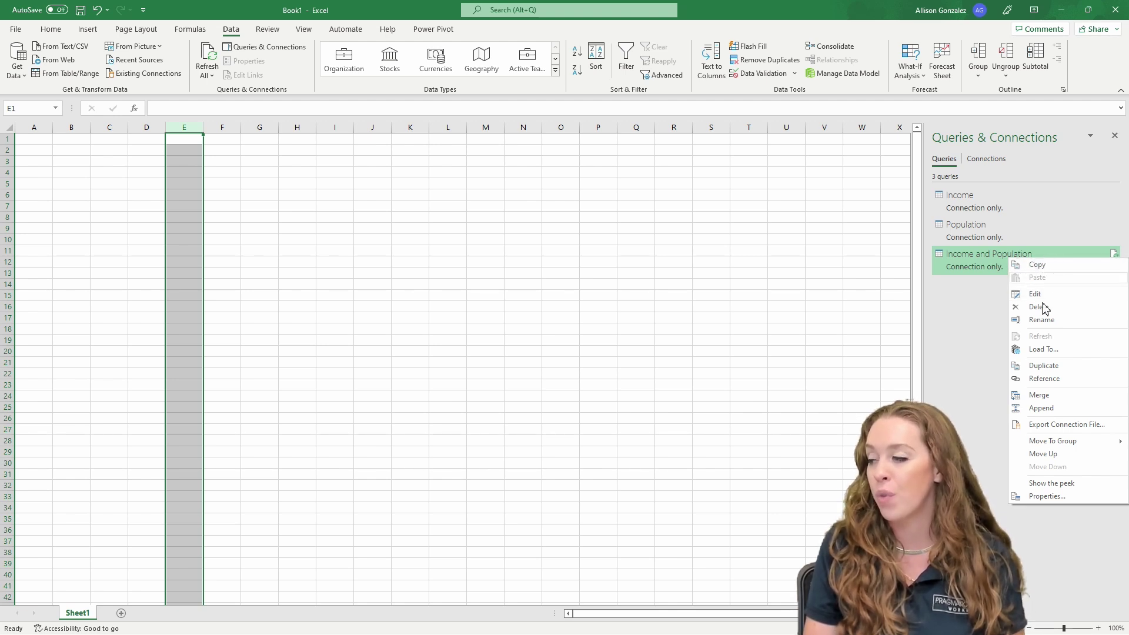
left_click(1051, 351)
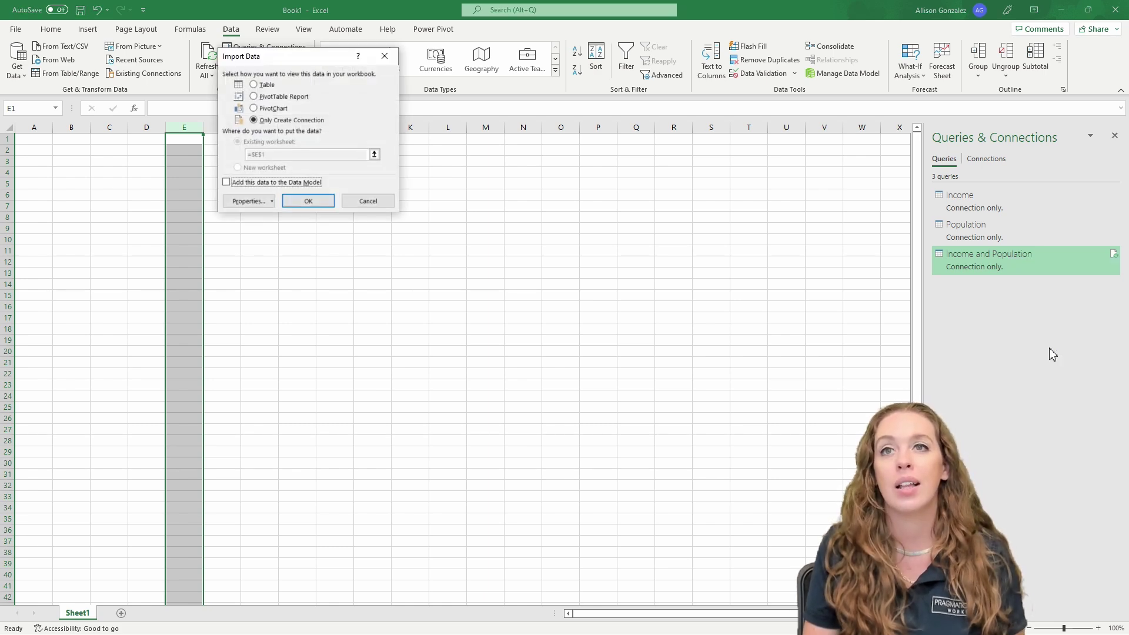
left_click_drag(320, 67, 359, 130)
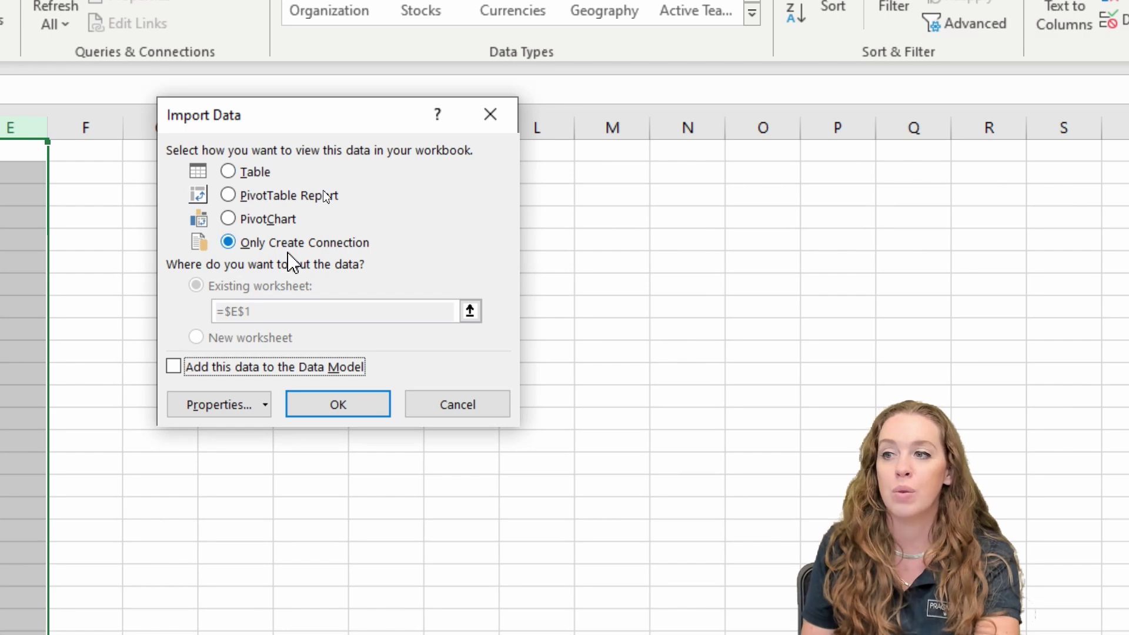
left_click(228, 171)
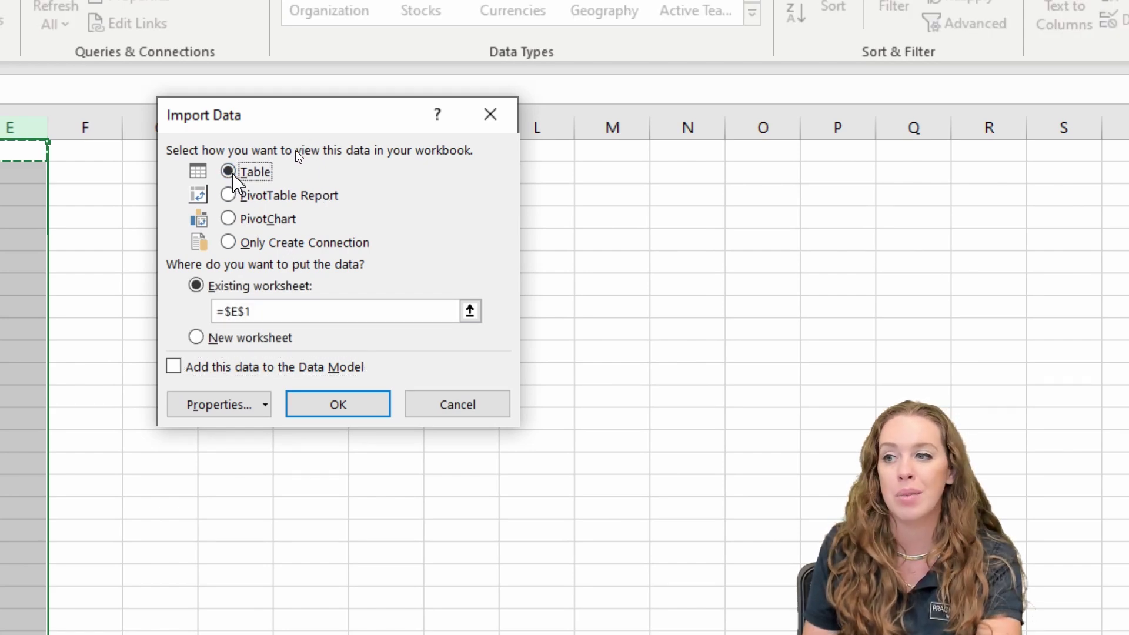
left_click(353, 407)
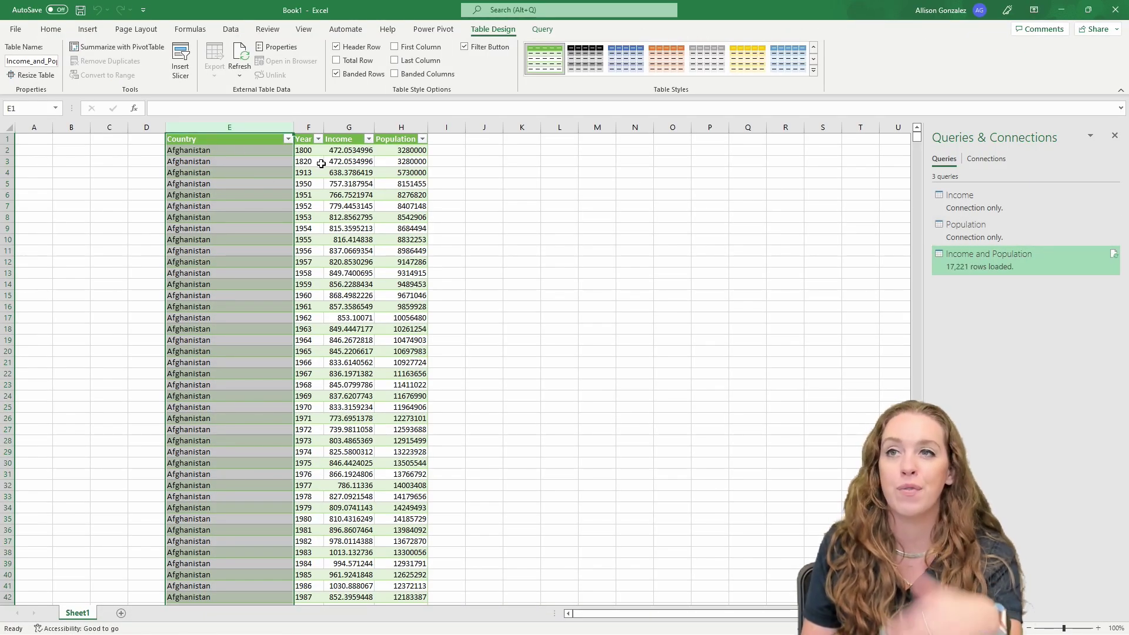
Filter the loaded table's Country column to show only Algeria, and view the Year column's filter options without changing them.
mouse_move(1018, 225)
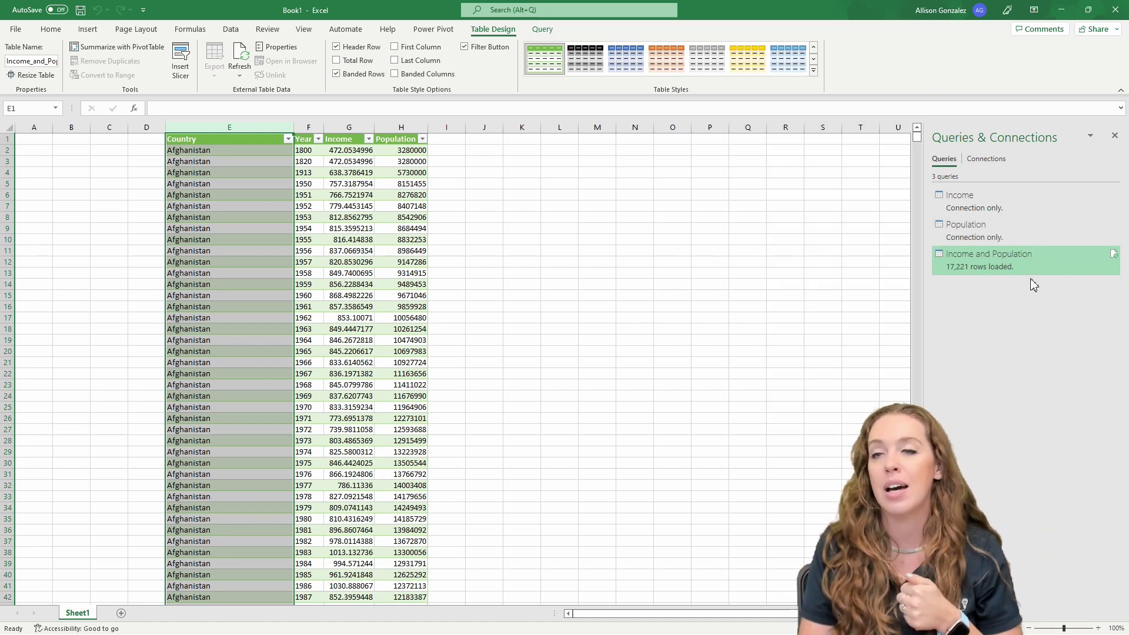
mouse_move(1033, 278)
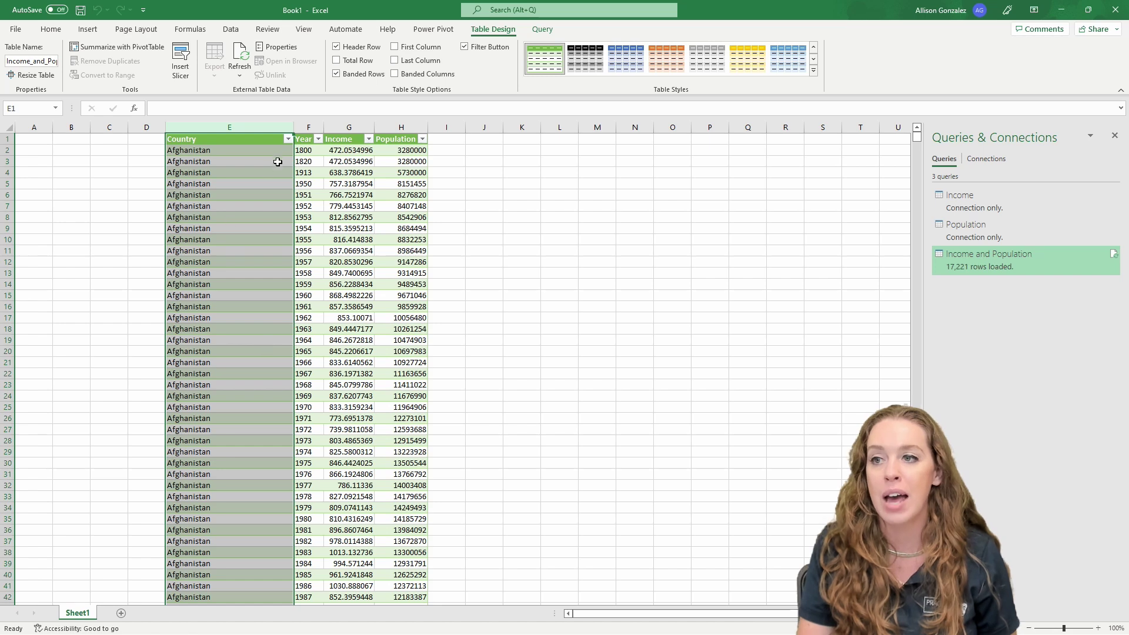
left_click(288, 138)
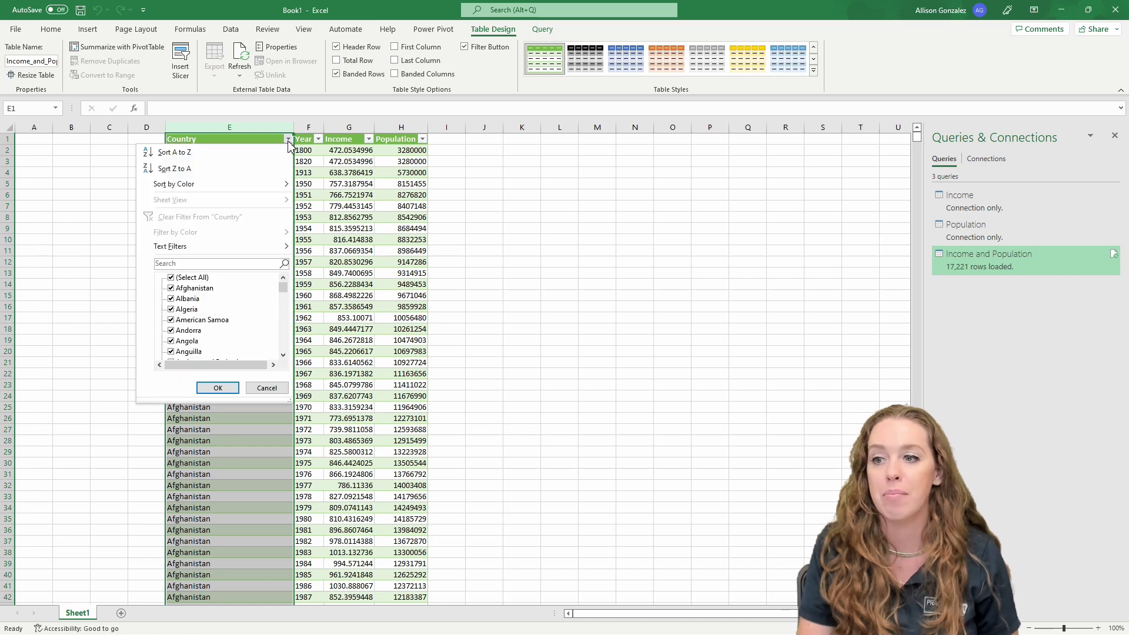
left_click(171, 276)
left_click(171, 309)
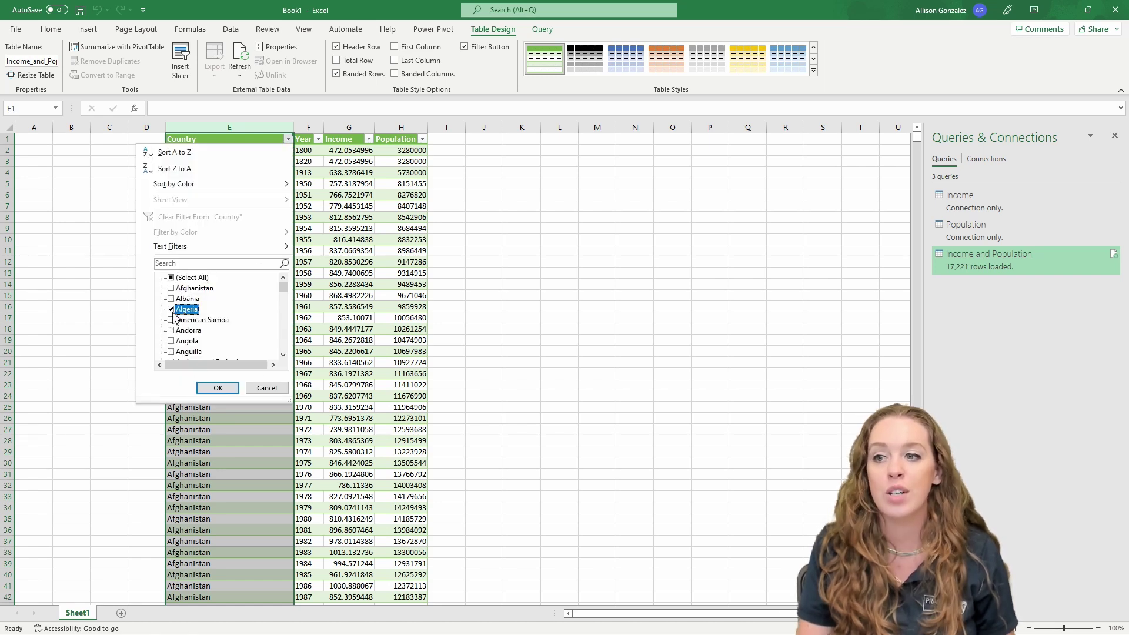
left_click(217, 388)
left_click(318, 139)
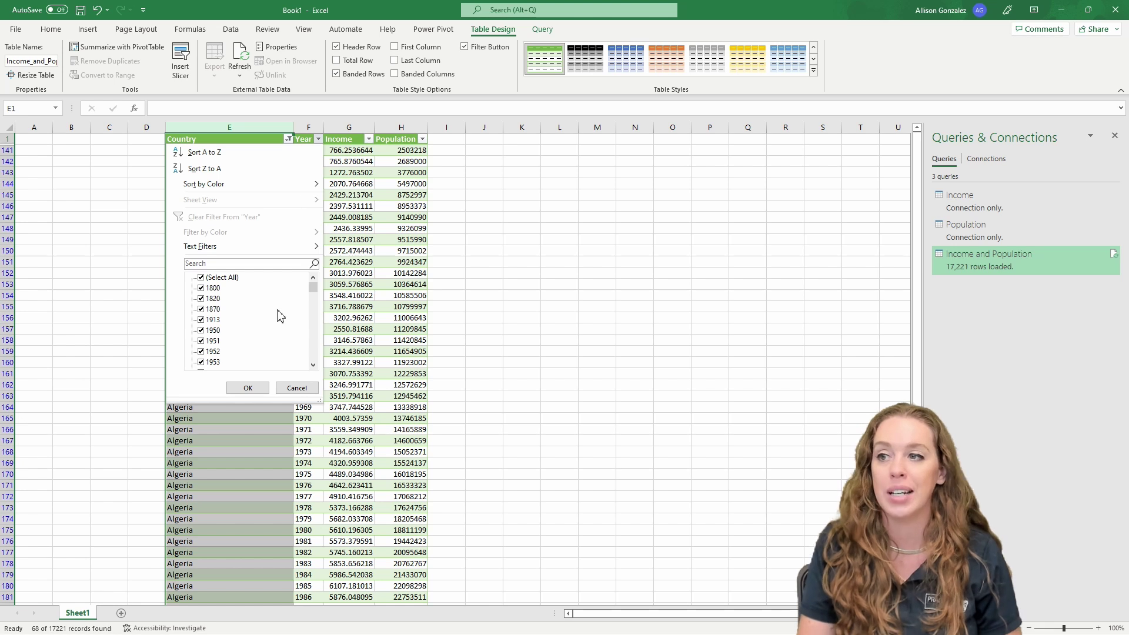
left_click(296, 389)
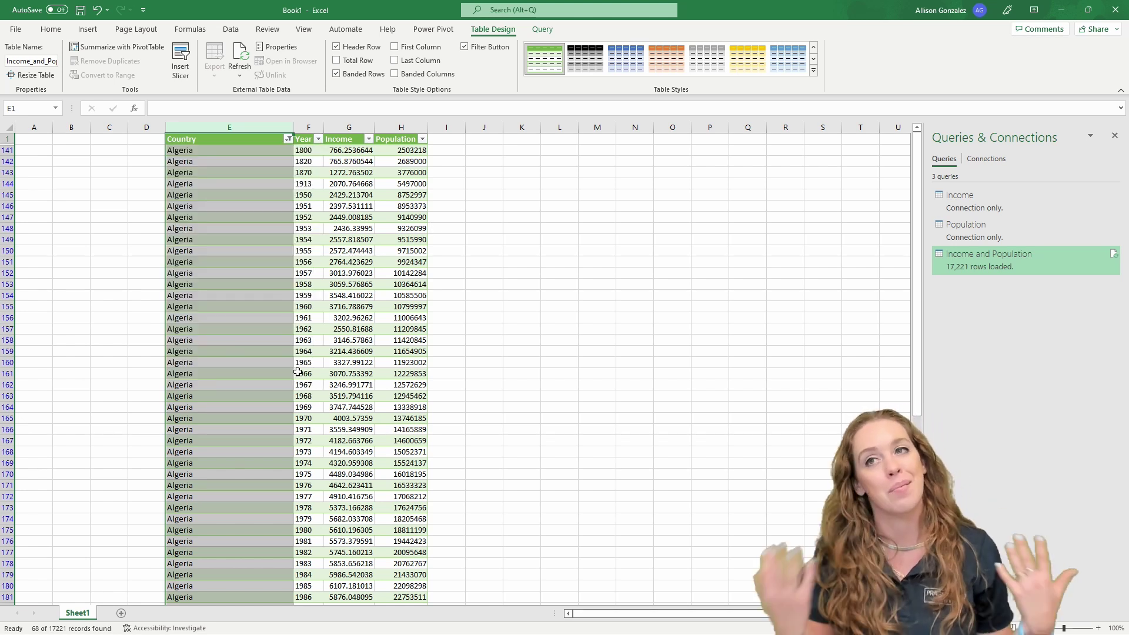